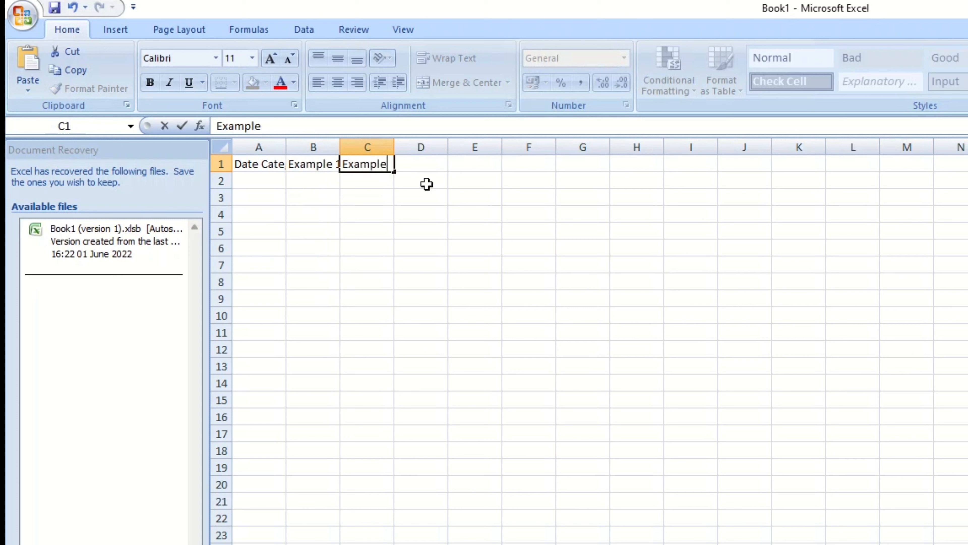
click(458, 248)
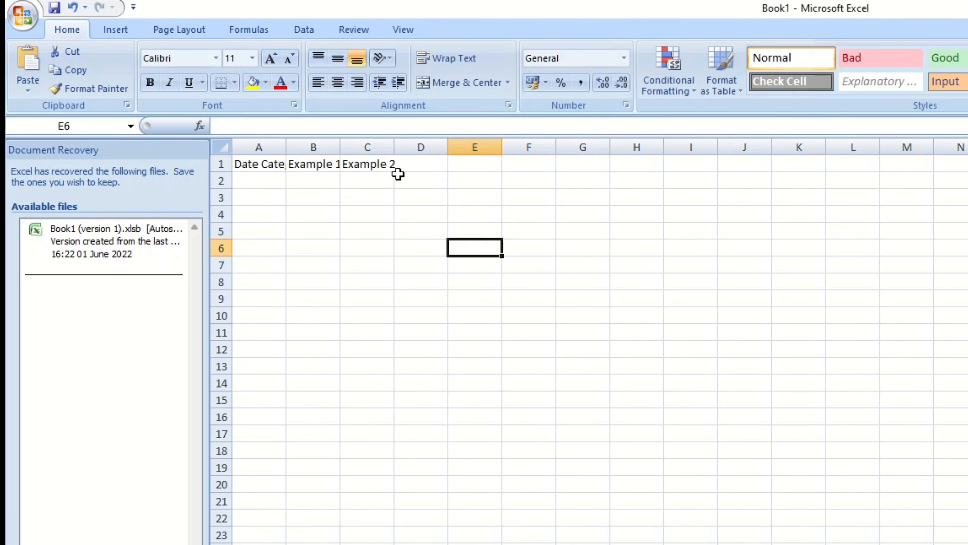
click(272, 164)
double_click(272, 164)
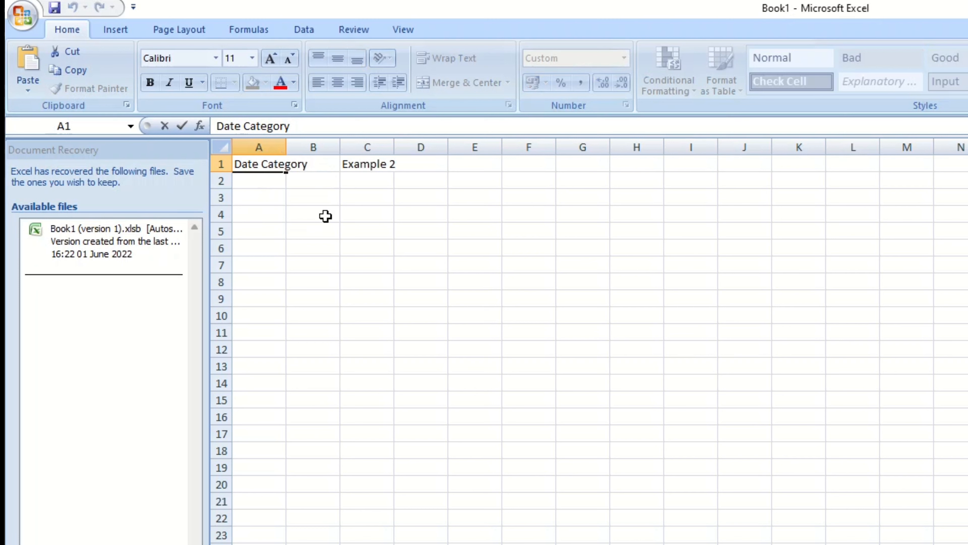
click(487, 213)
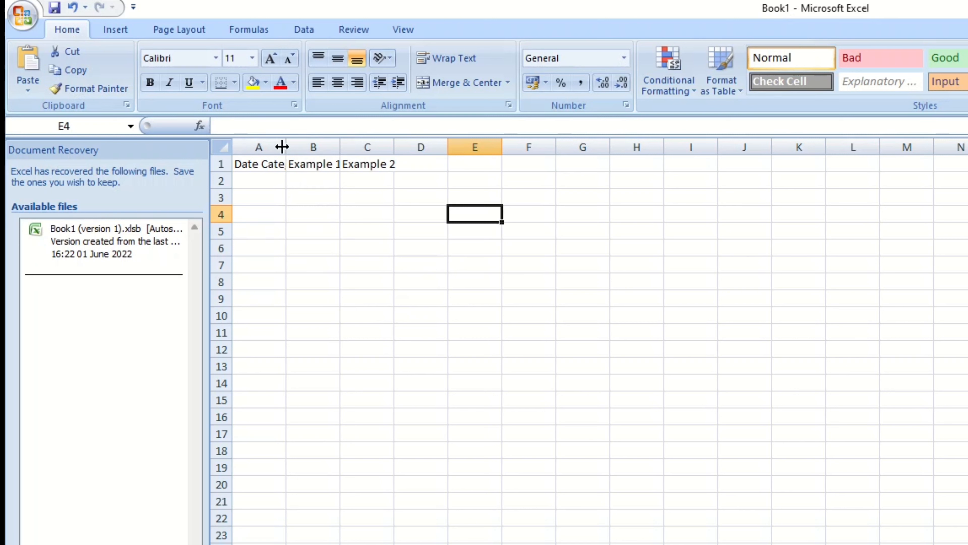
Widen columns A and B so the Date Category and Example 1 headings fit.
drag(285, 150, 314, 150)
click(284, 169)
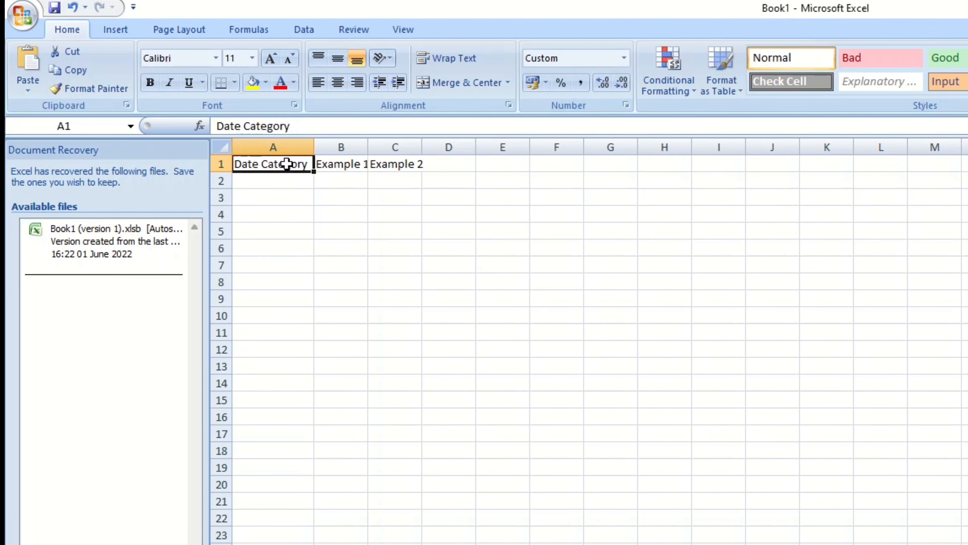
drag(367, 147, 475, 147)
Enter the category labels Text in A2 and Number in A3.
double_click(259, 182)
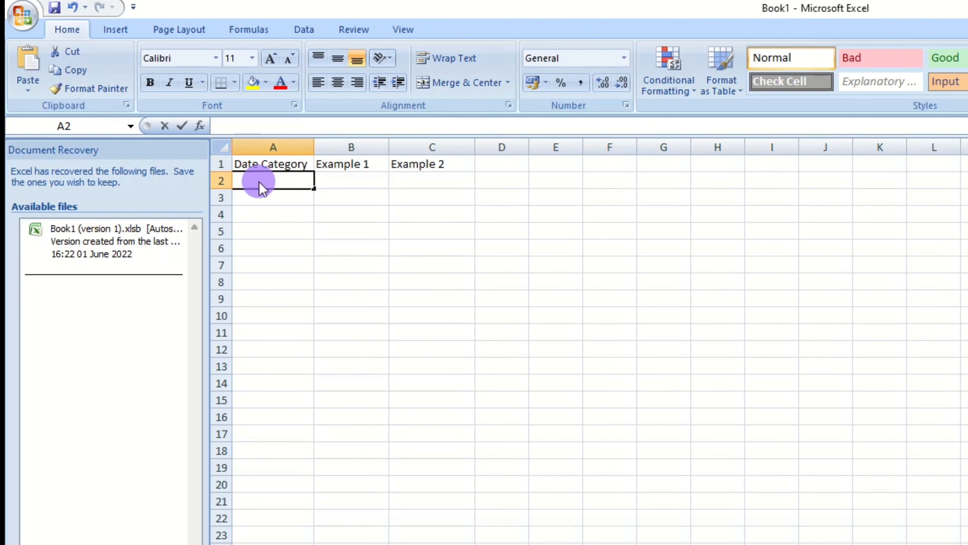
text(Text)
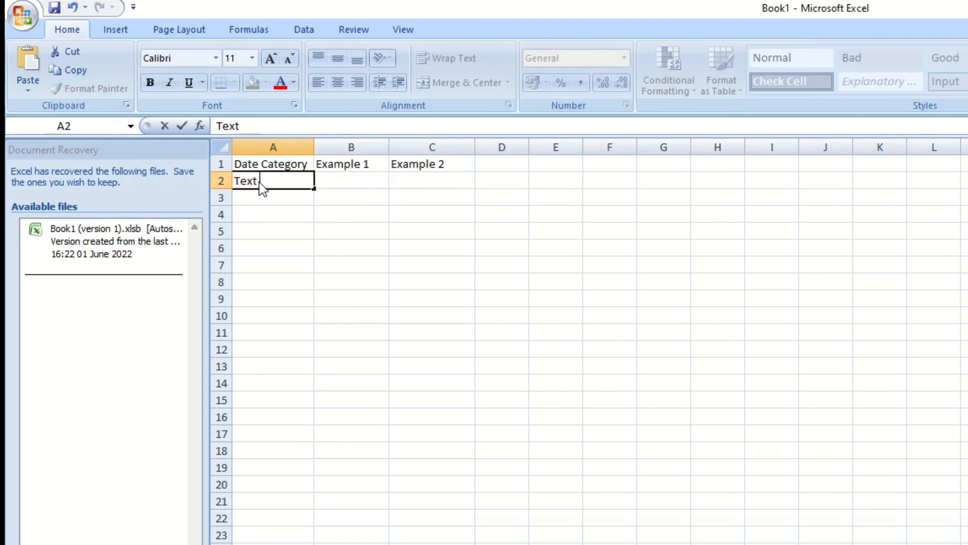
key(Tab)
click(256, 196)
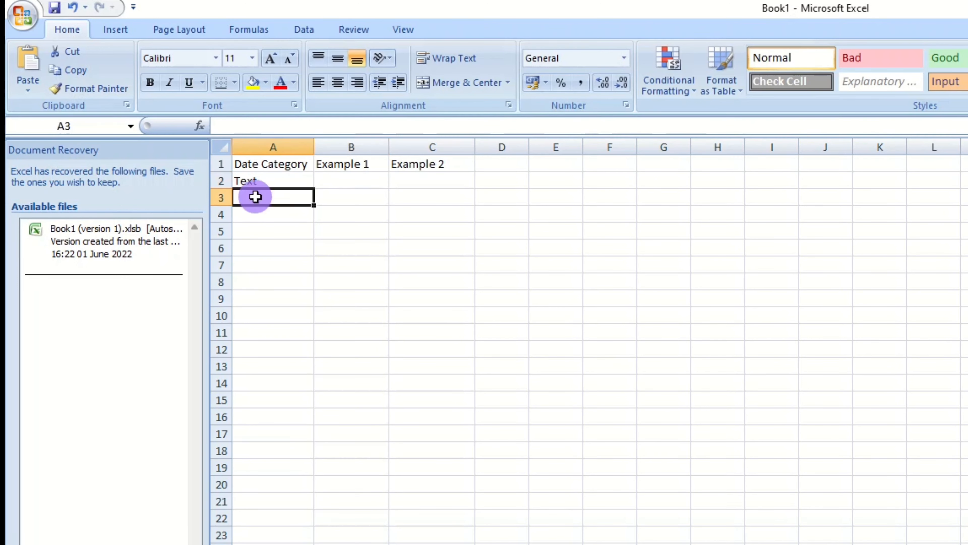
text(Number)
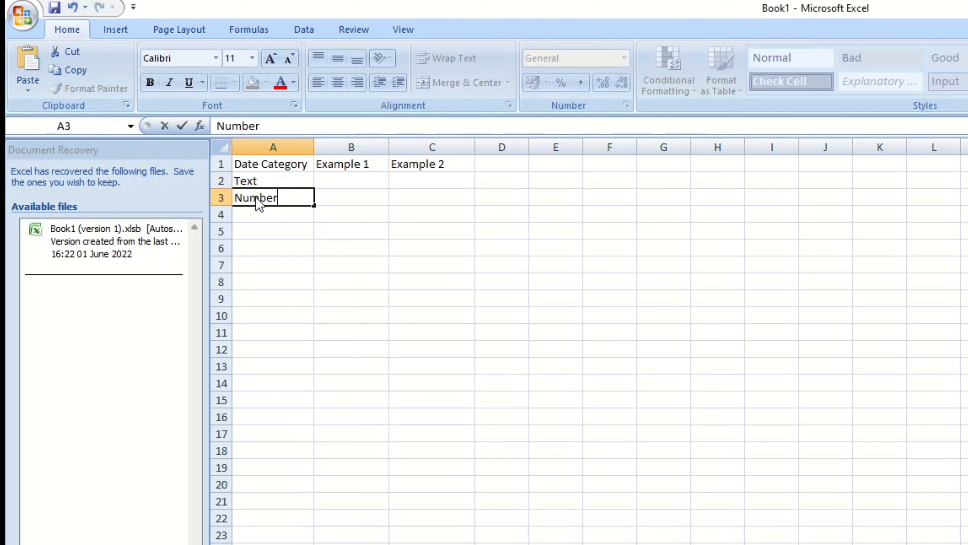
key(Return)
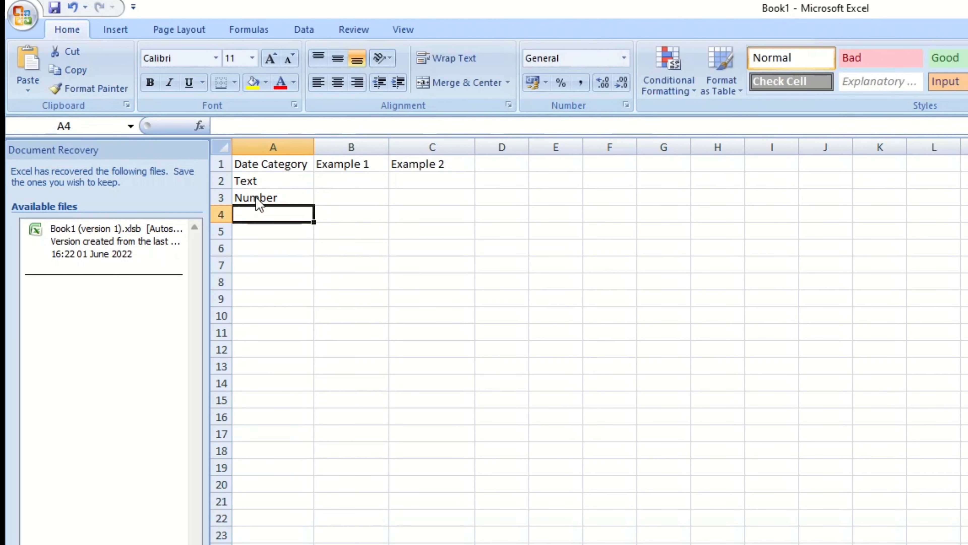
Enter Formula in A4, leave row 5 empty, and enter Date in A6.
text(Formula)
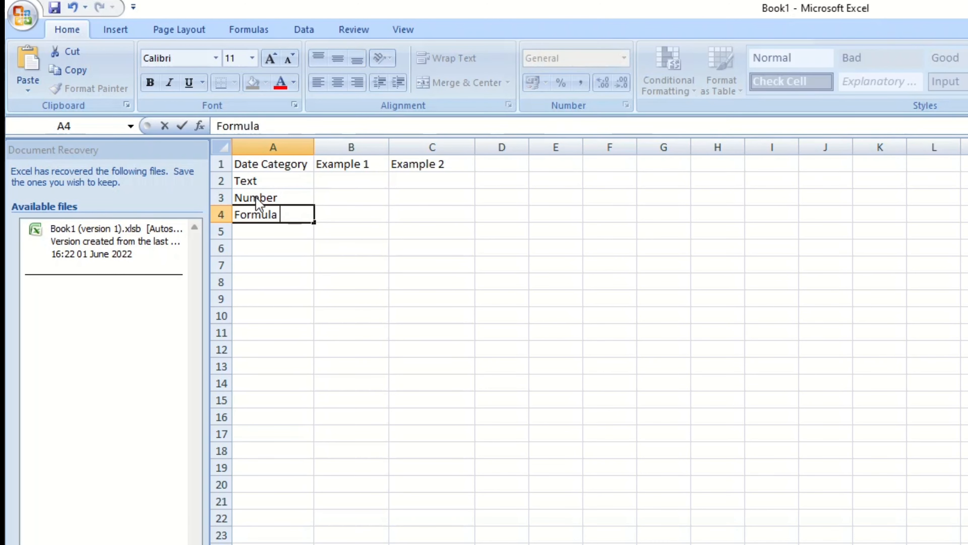
key(Return)
key(Return)
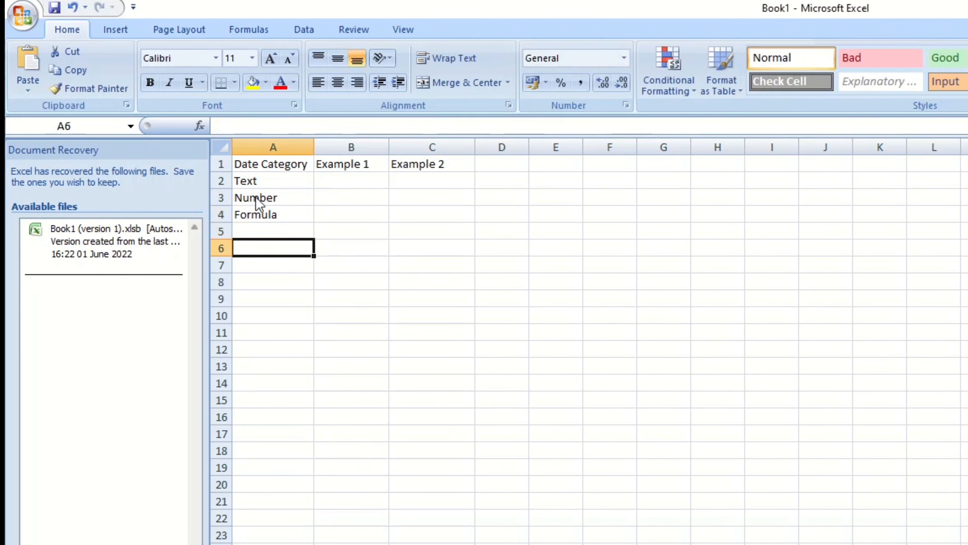
text(Dattee)
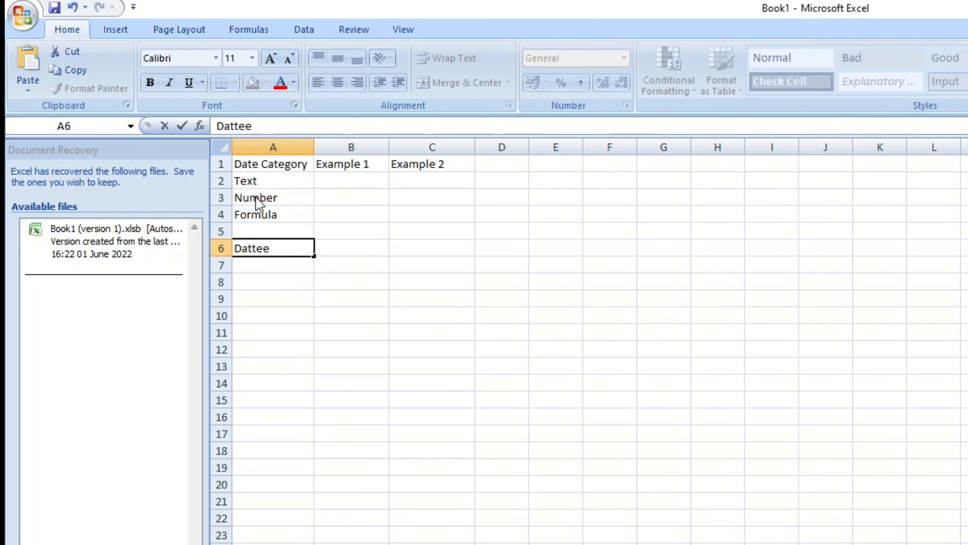
key(BackSpace)
key(BackSpace)
key(BackSpace)
text(e)
key(Return)
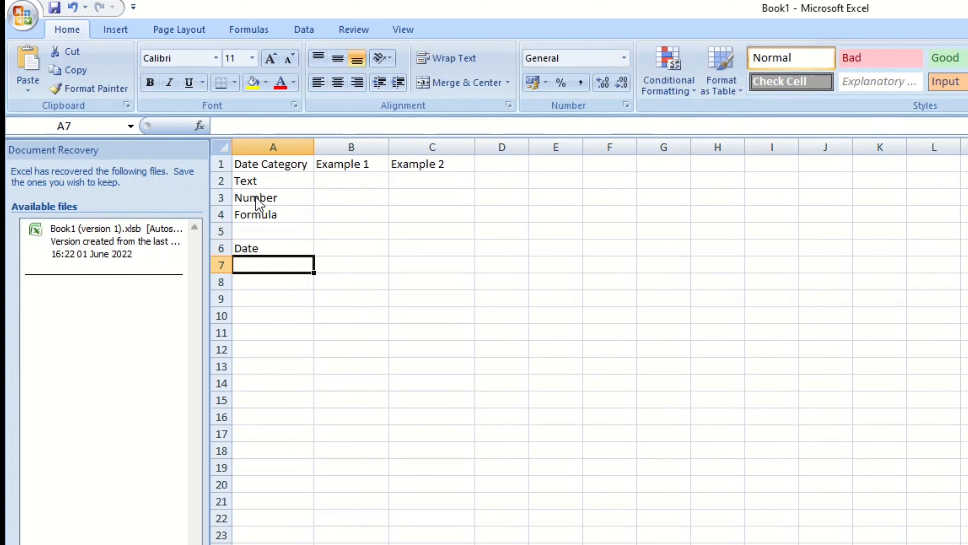
Enter the category labels Fraction in A7 and Currency in A8.
text(Fraction)
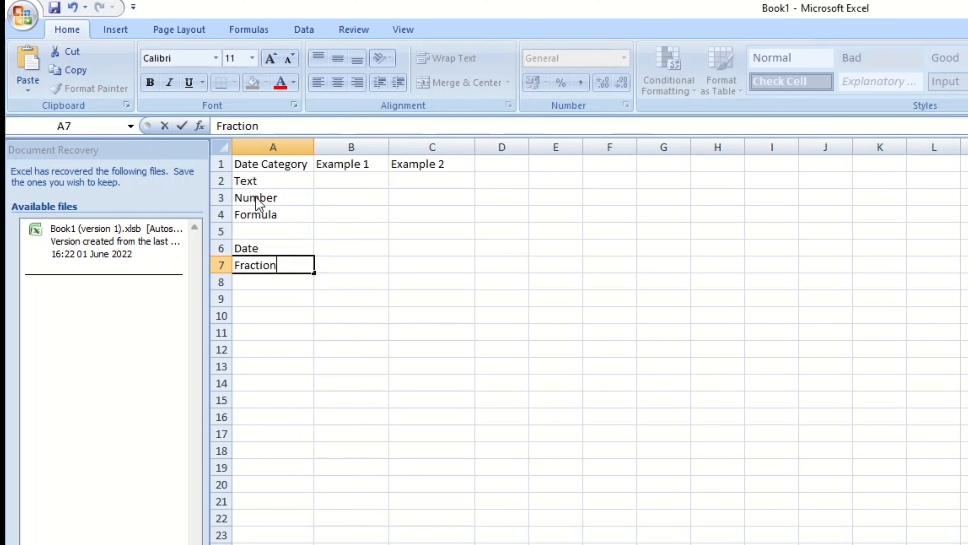
key(Return)
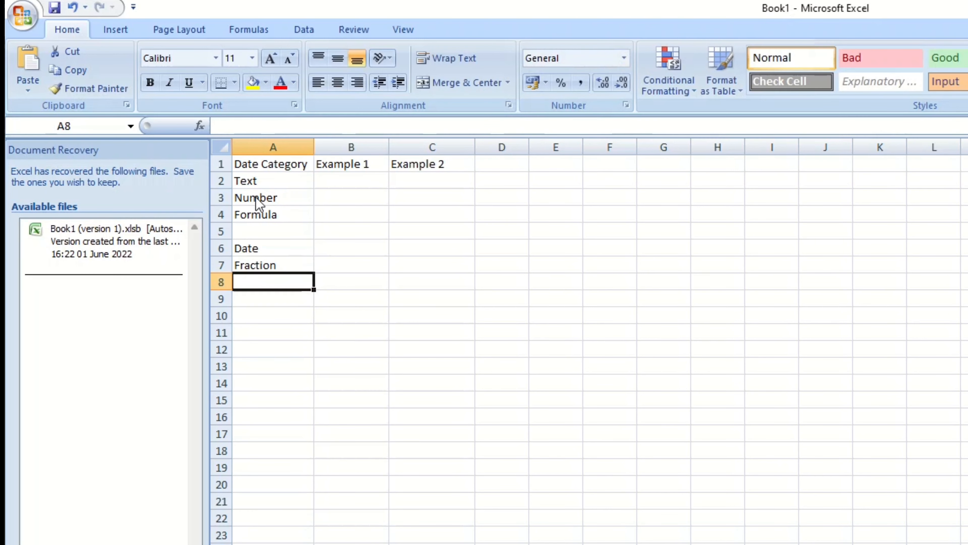
text(Curren)
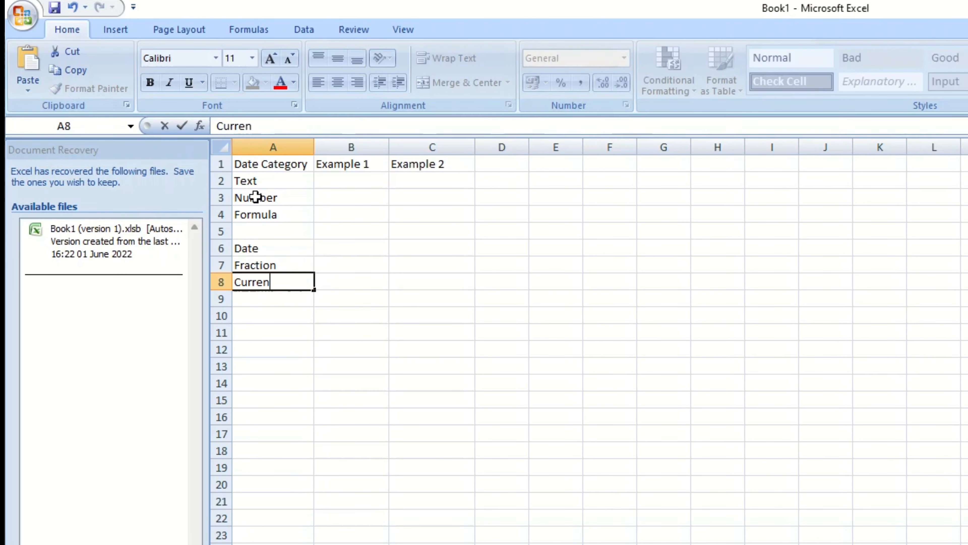
text(cy)
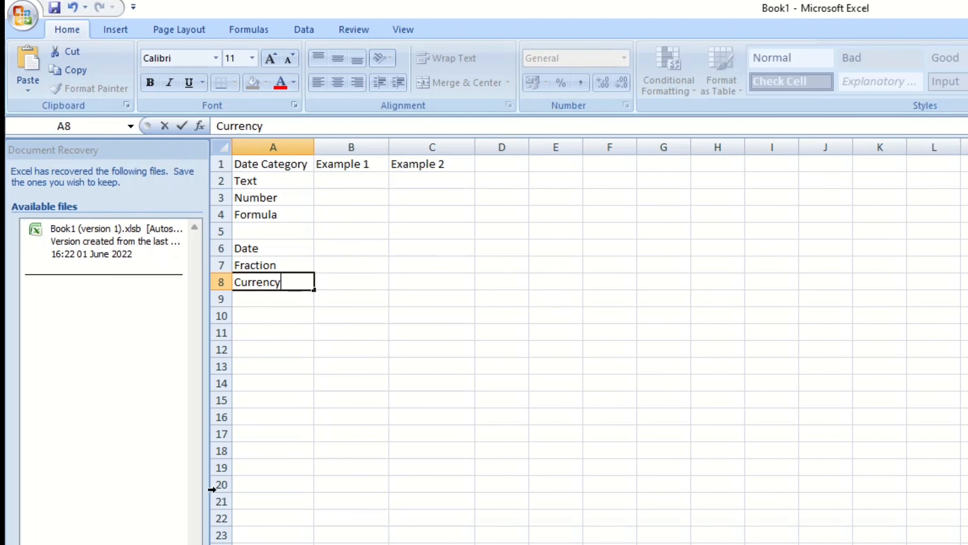
key(Return)
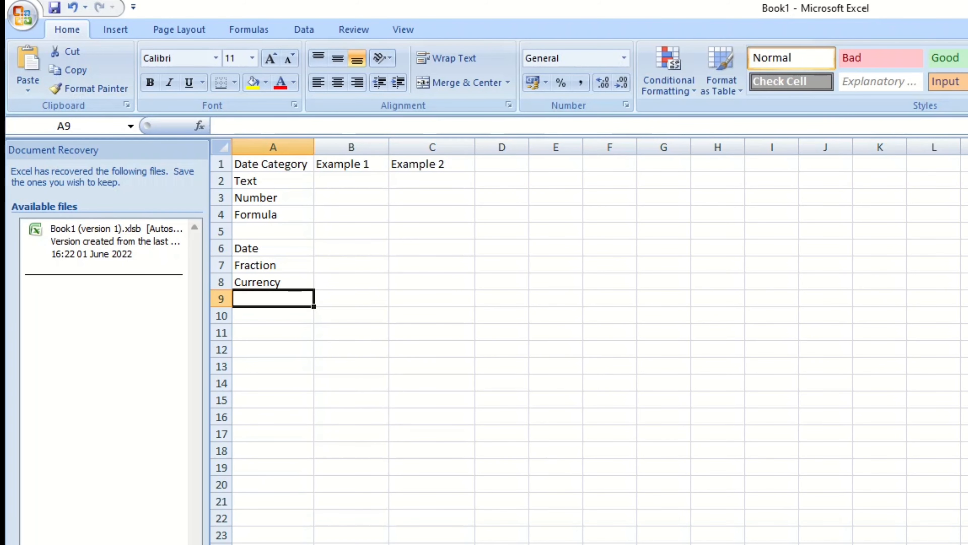
Enter March as the text example in B2.
click(502, 298)
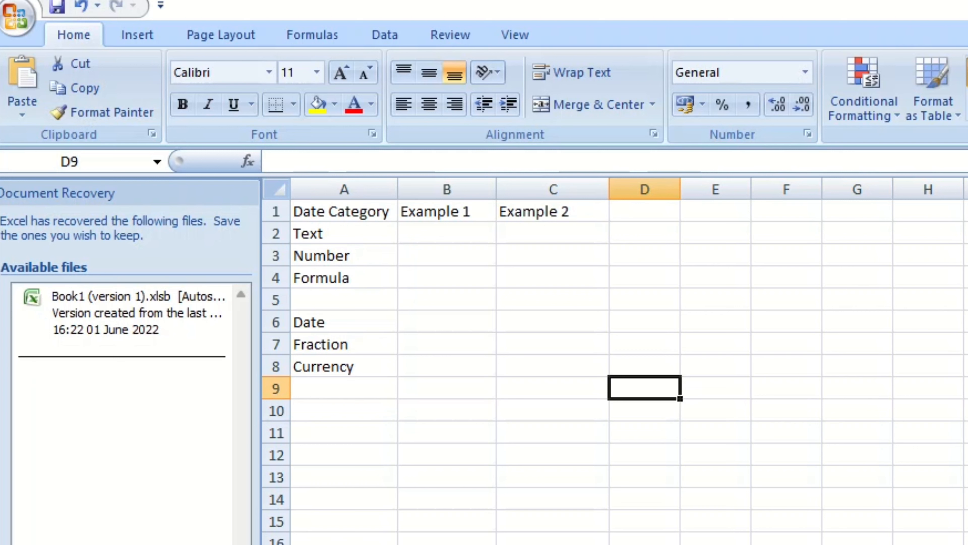
click(439, 241)
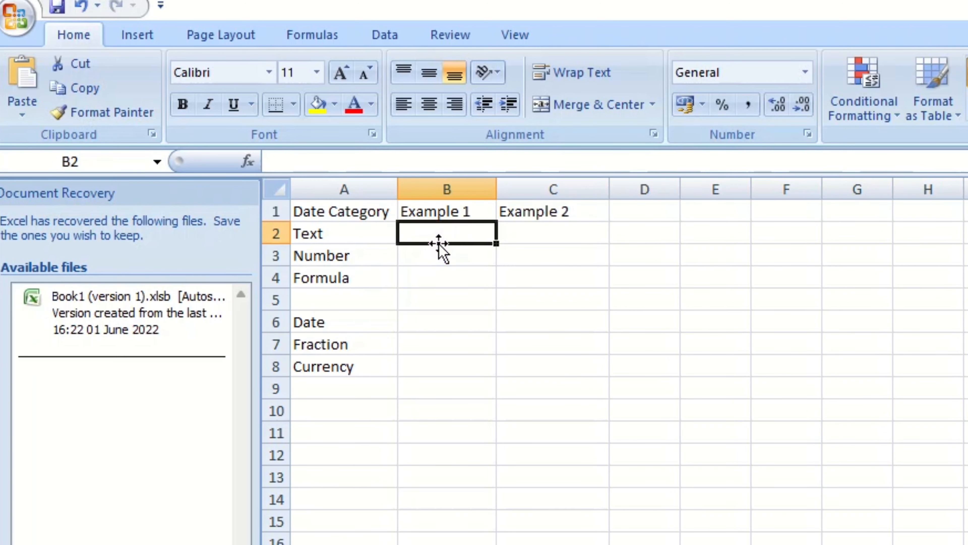
text(March)
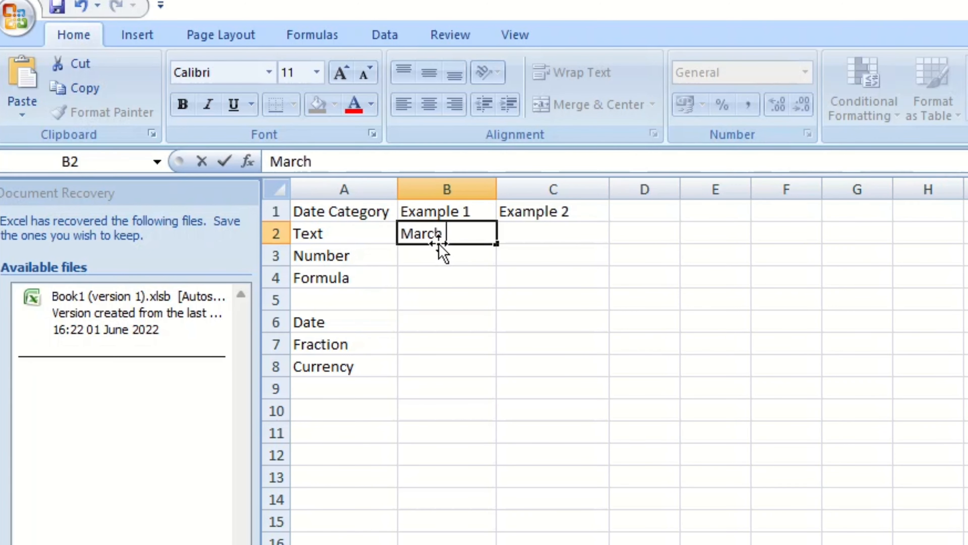
key(Return)
key(Return)
key(Return)
Enter Subscribe to learn and Solve as the second text example in C2.
click(513, 236)
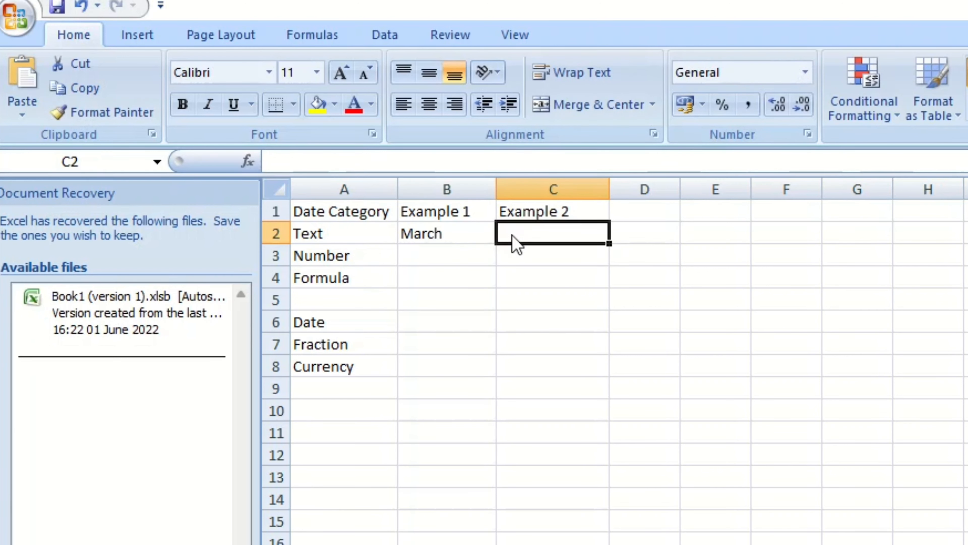
text(Mar)
key(BackSpace)
key(BackSpace)
key(BackSpace)
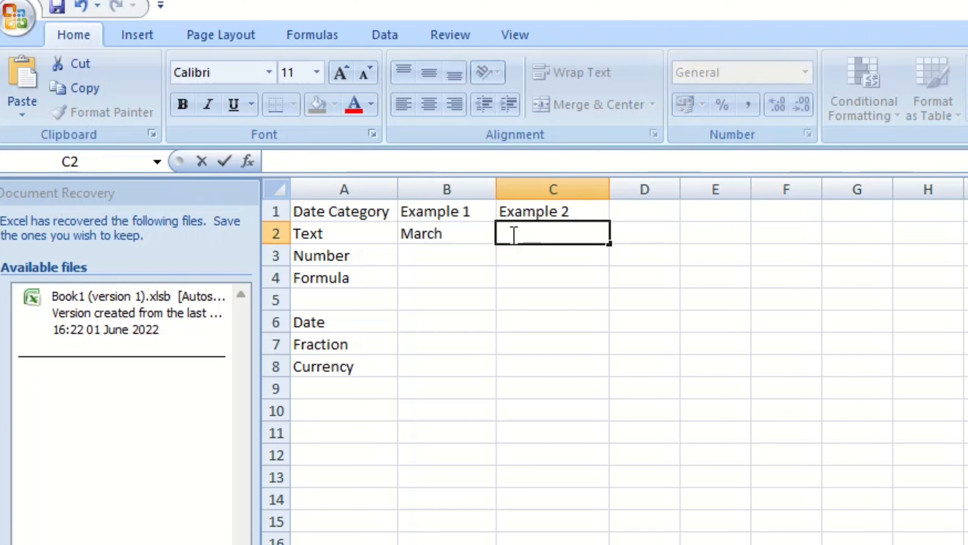
text(March)
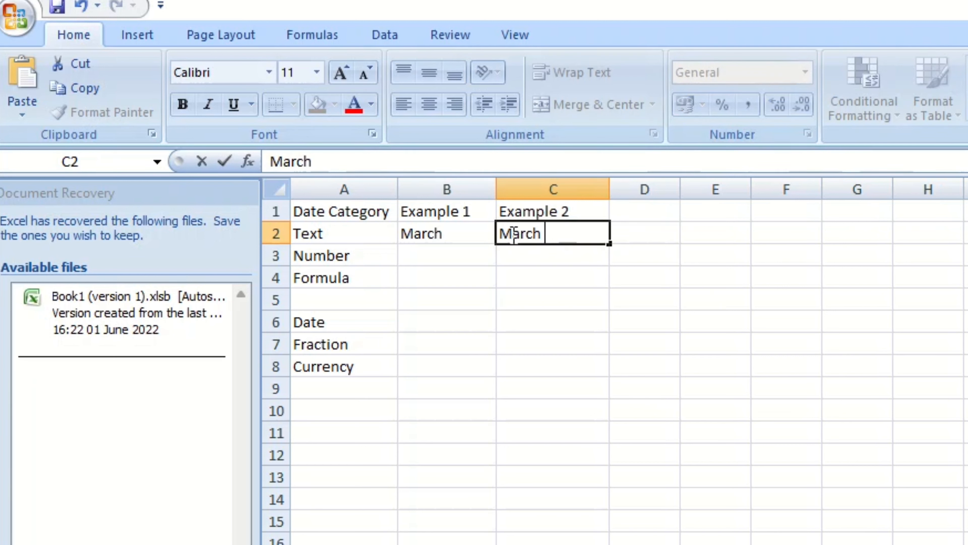
key(BackSpace)
key(BackSpace)
key(BackSpace)
key(BackSpace)
key(BackSpace)
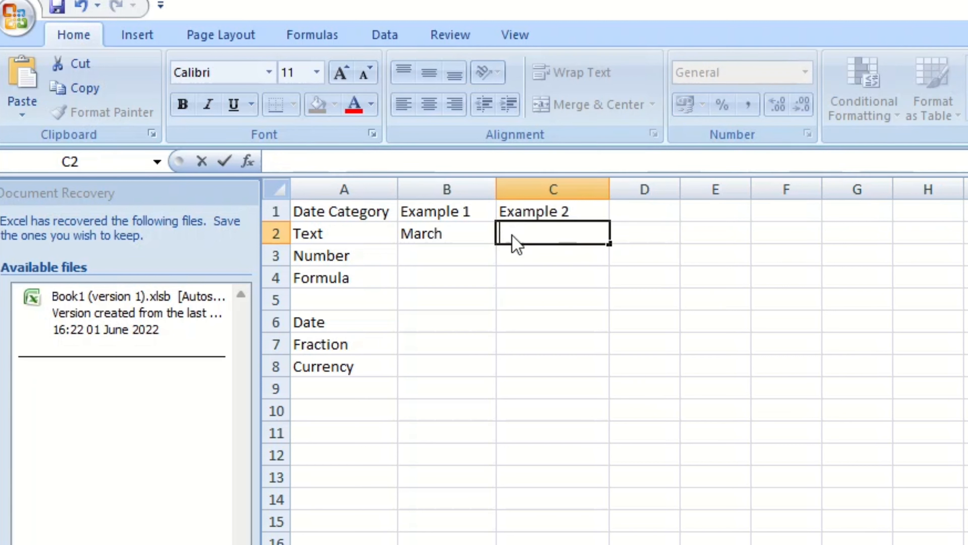
text(Subsc)
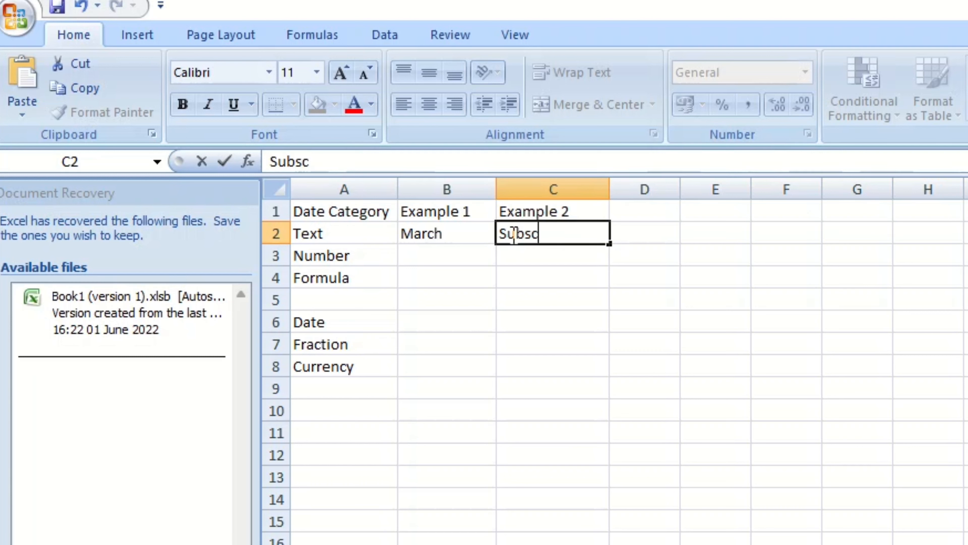
text(ribe to learn and Solve)
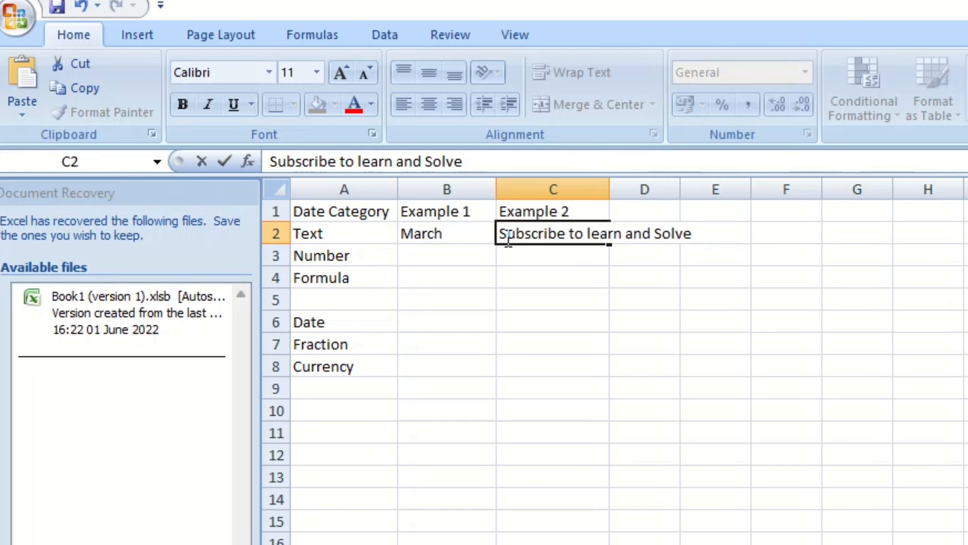
Widen column C to fit the long text example.
click(437, 258)
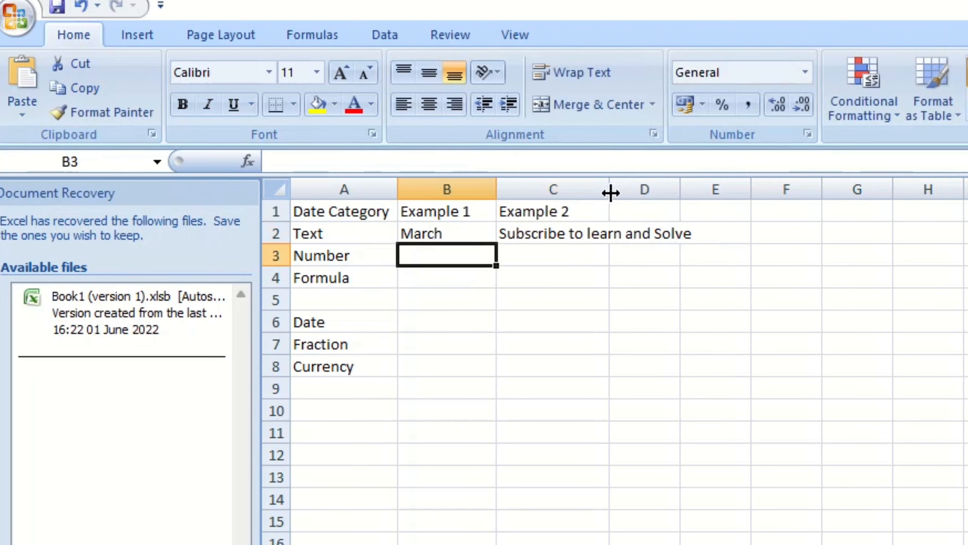
drag(611, 193, 682, 193)
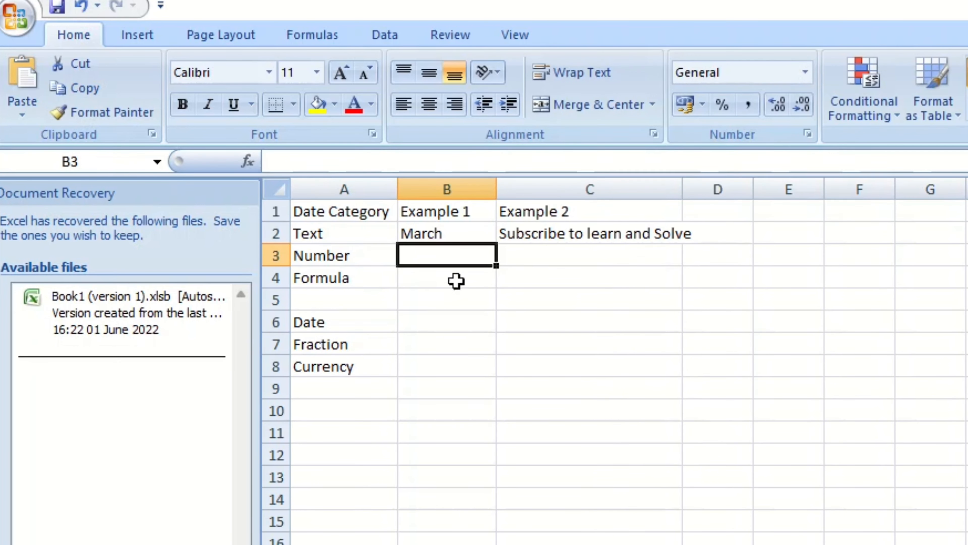
Enter the number examples 40 in B3 and 20 in C3.
double_click(467, 263)
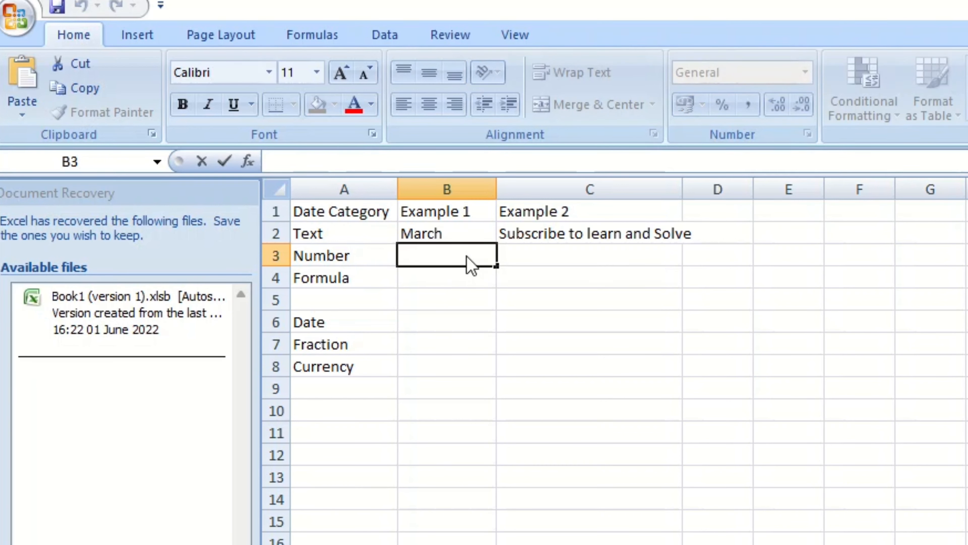
text(35)
key(BackSpace)
key(BackSpace)
text(40)
key(Tab)
text(20)
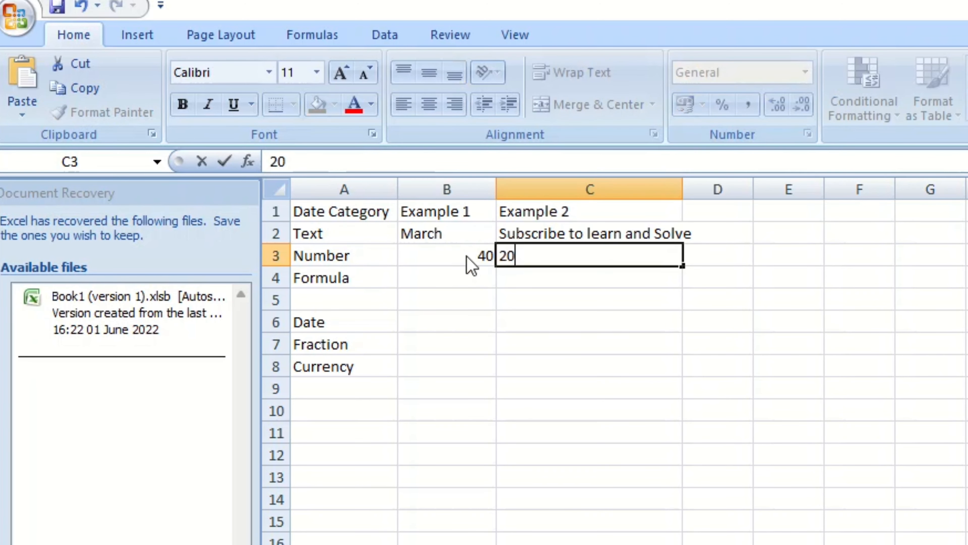
click(498, 277)
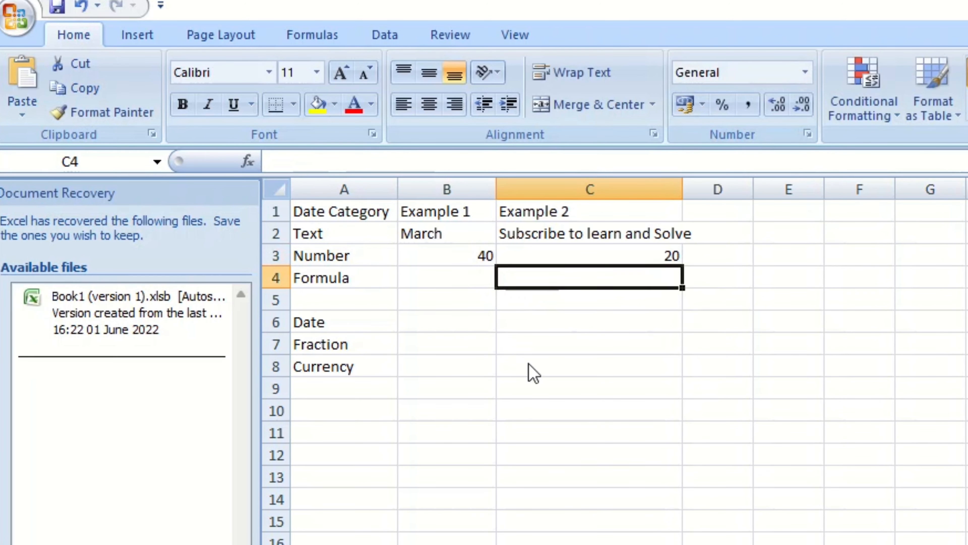
Widen column C slightly more so its text fits fully.
click(521, 456)
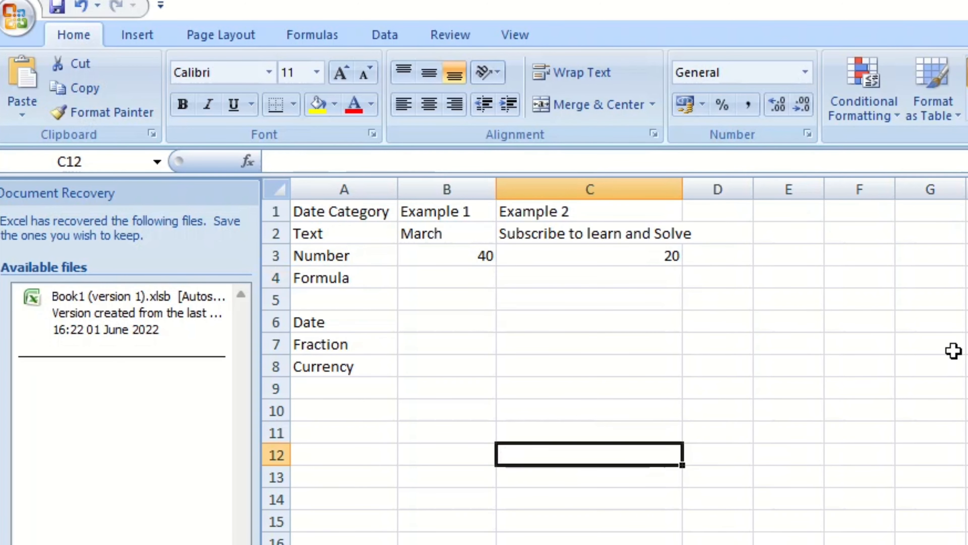
drag(685, 191, 728, 191)
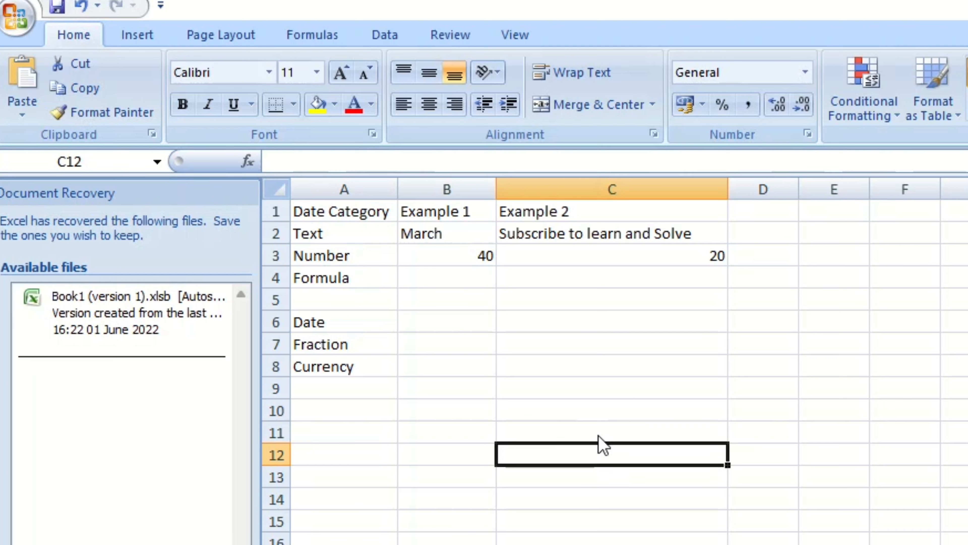
click(439, 237)
click(604, 342)
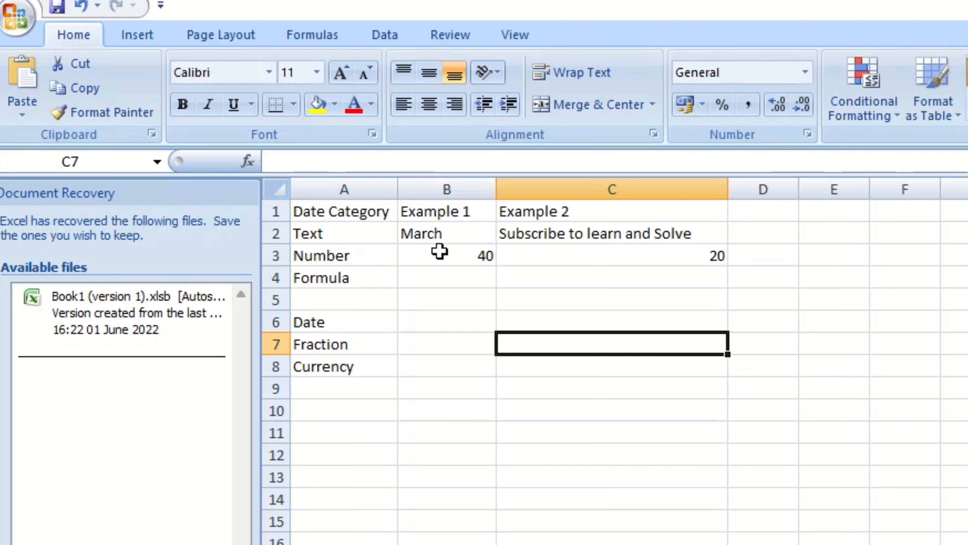
Enter the formula =B3-C3 in B4 as the first formula example.
double_click(429, 235)
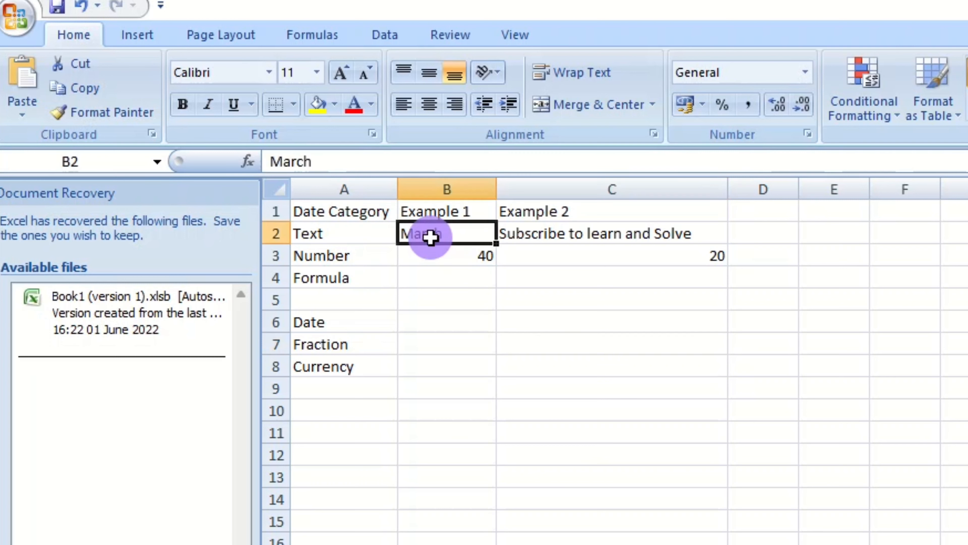
click(485, 318)
click(479, 256)
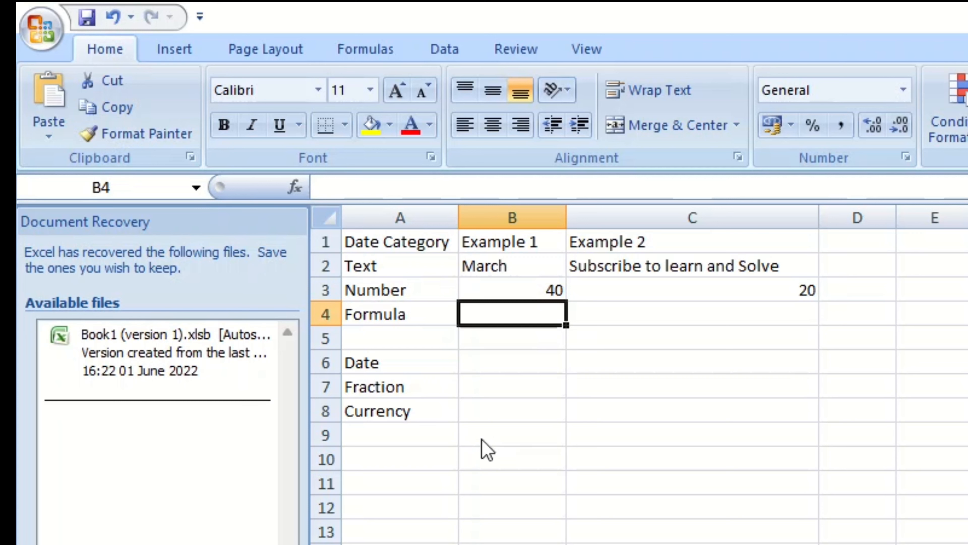
text(=)
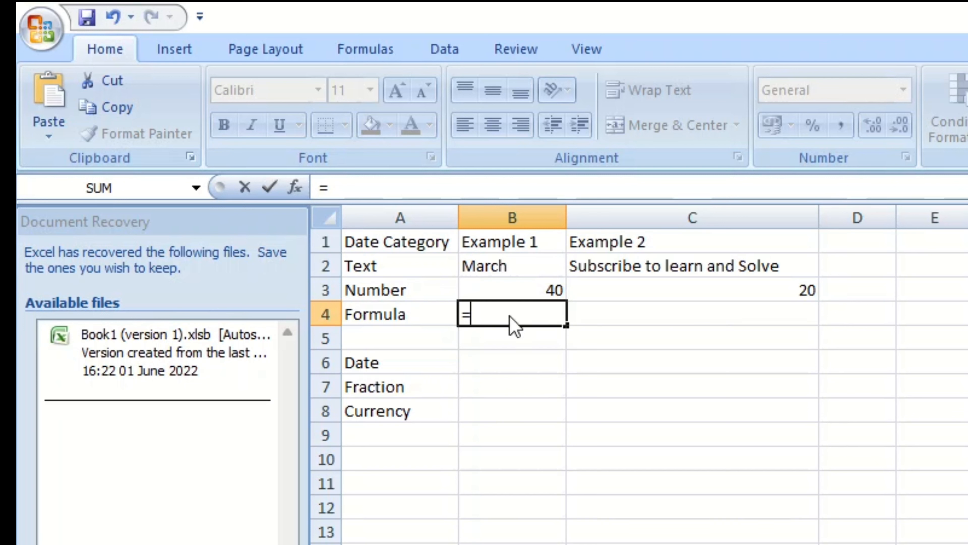
text(B3-)
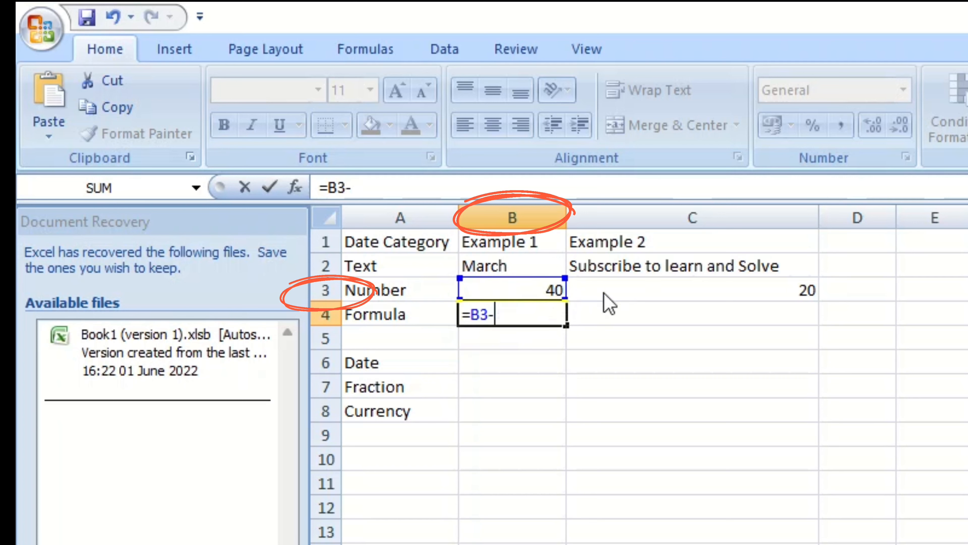
click(603, 293)
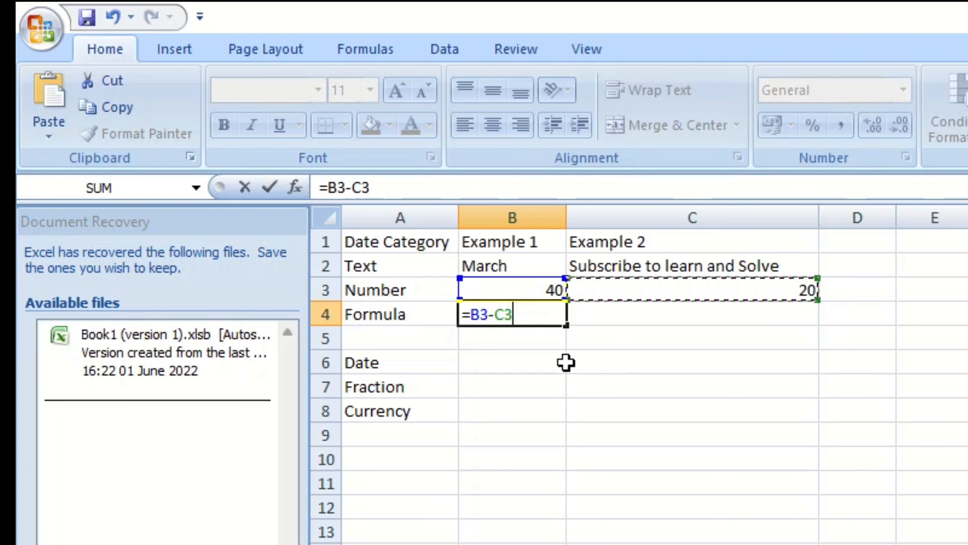
key(Return)
Enter the same formula =B3-C3 in C4 as the second formula example.
key(Up)
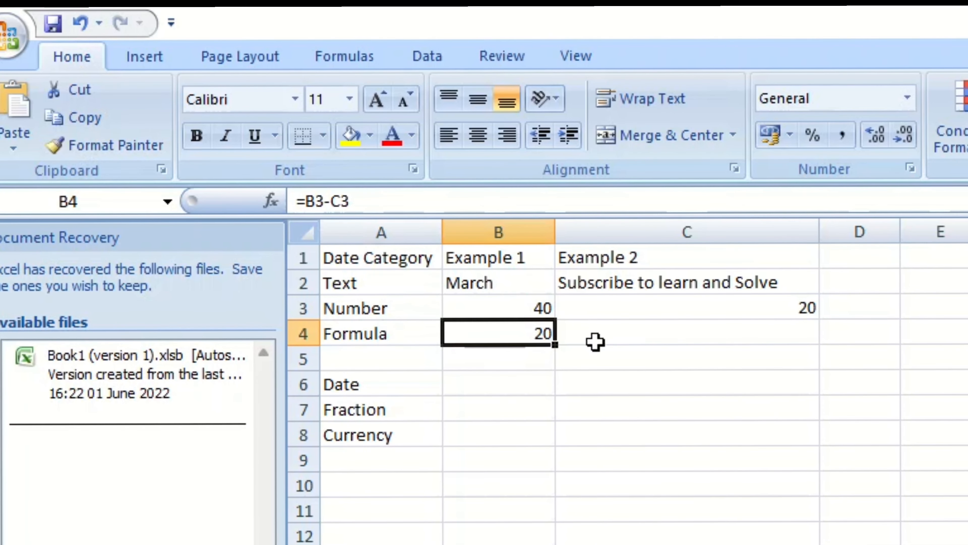
click(625, 332)
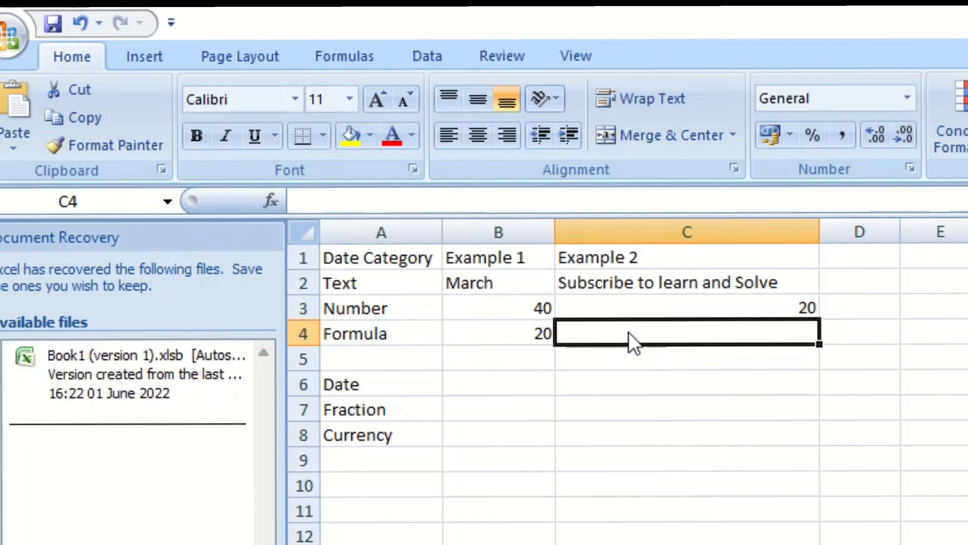
text(=)
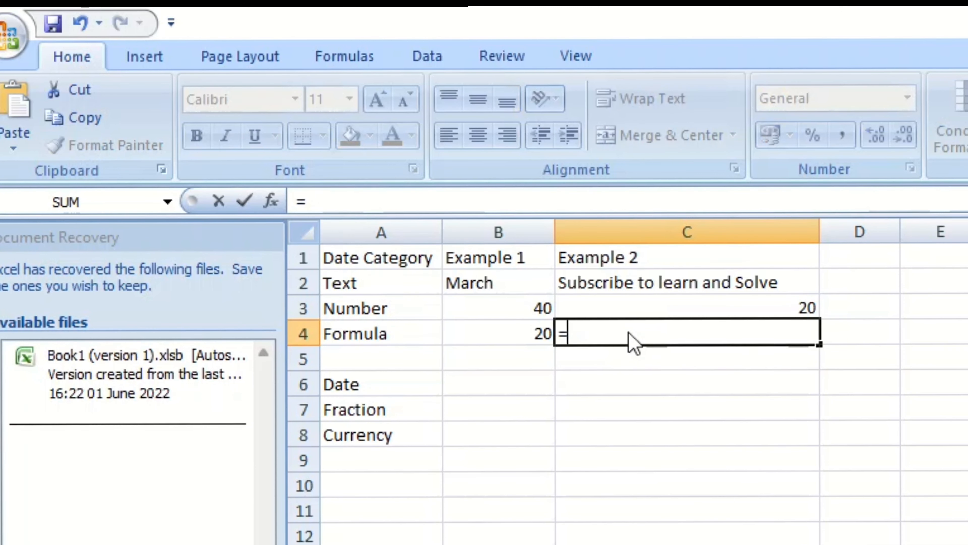
text(B)
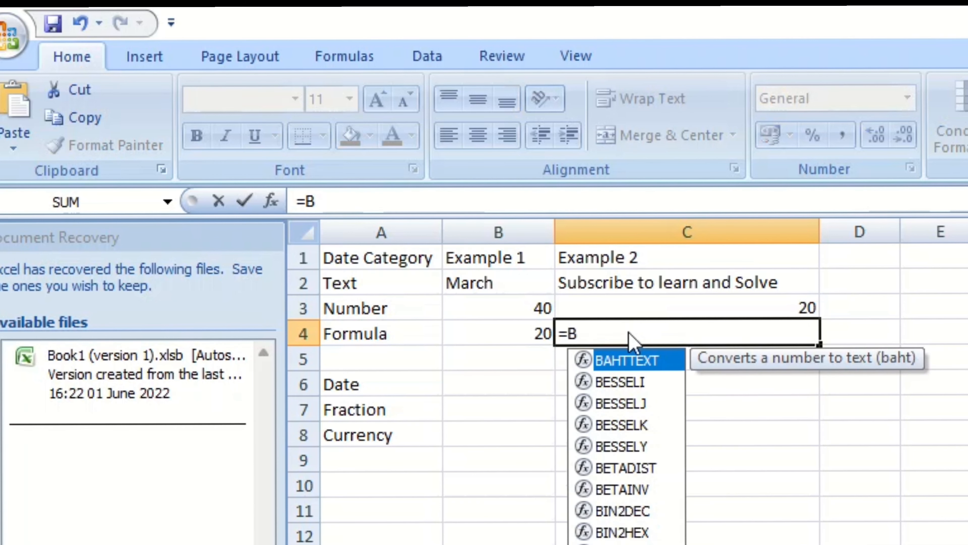
text(3)
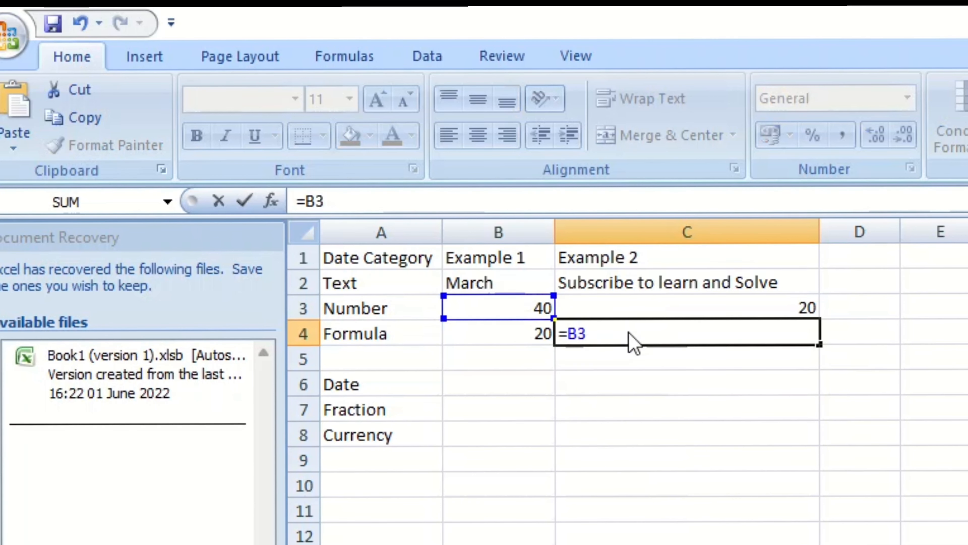
text(-C3)
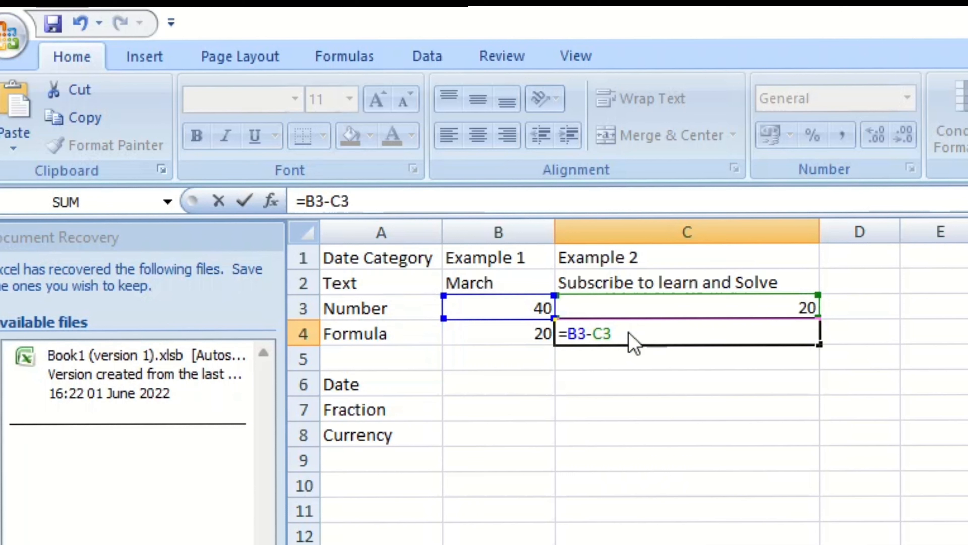
key(Return)
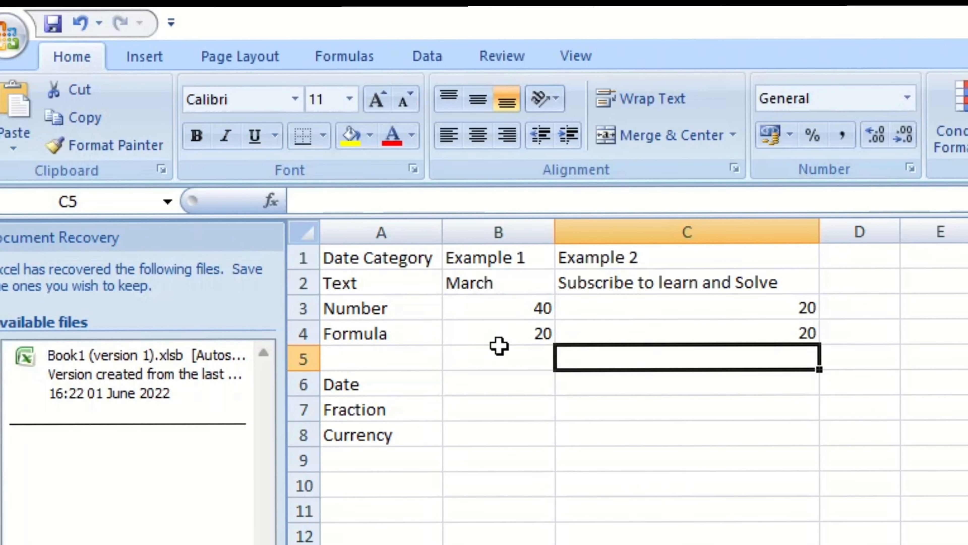
Inspect the formulas stored in B4 and C4.
click(498, 358)
click(552, 327)
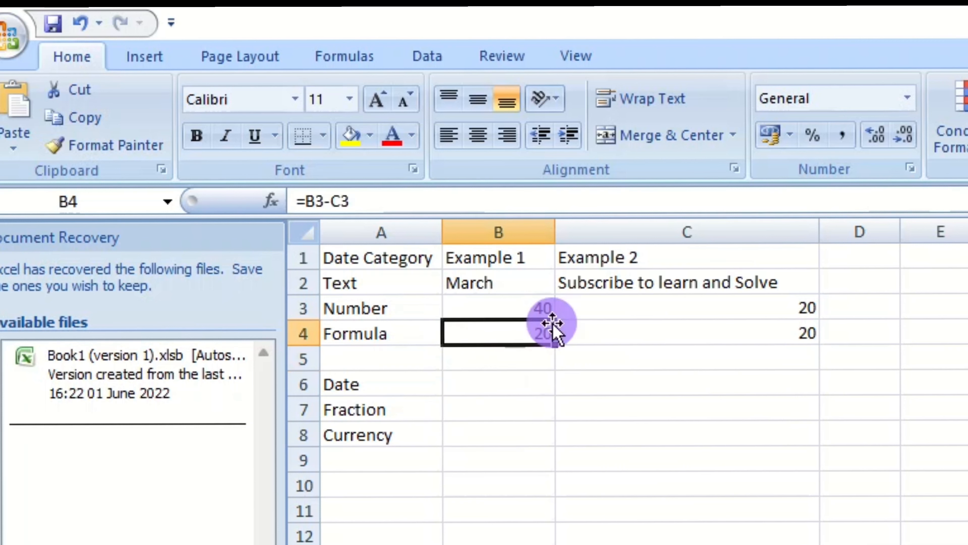
click(643, 338)
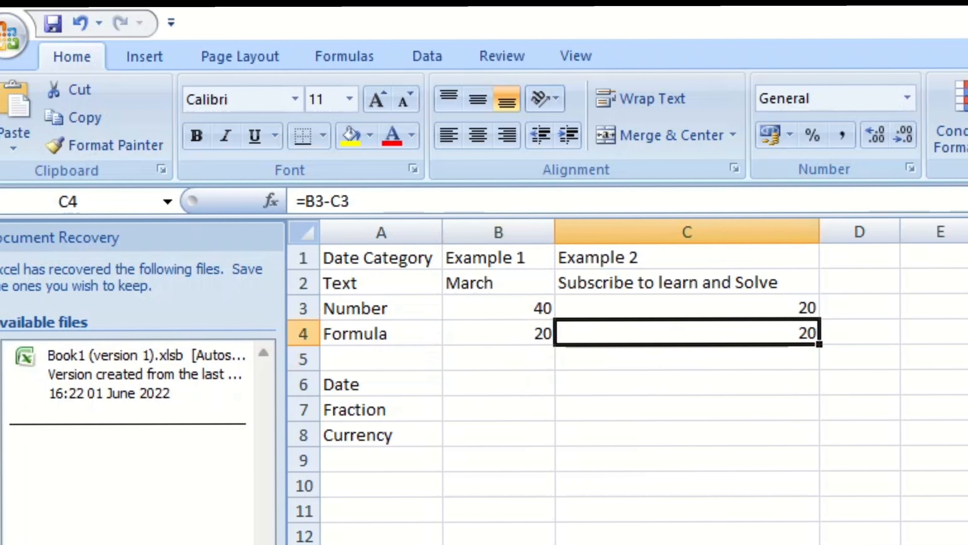
click(966, 485)
click(966, 459)
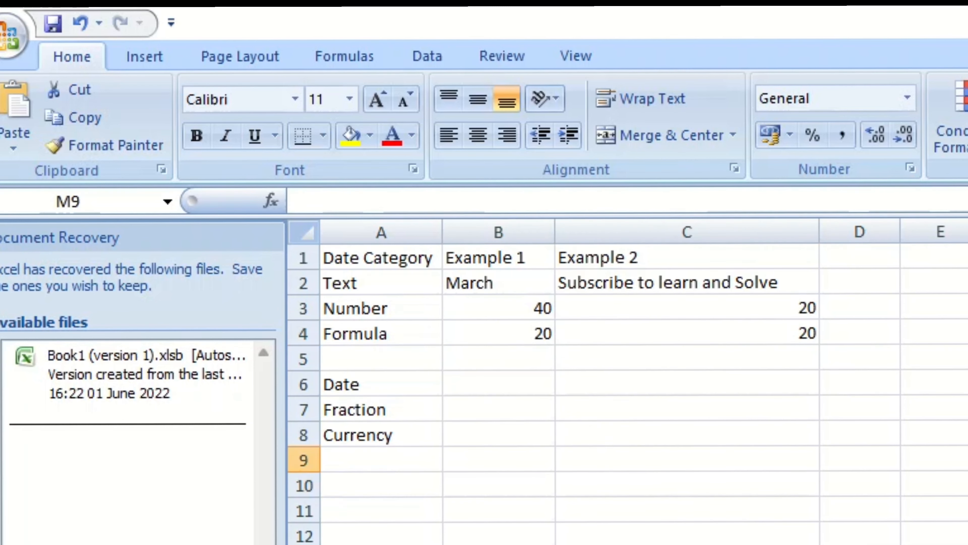
click(966, 542)
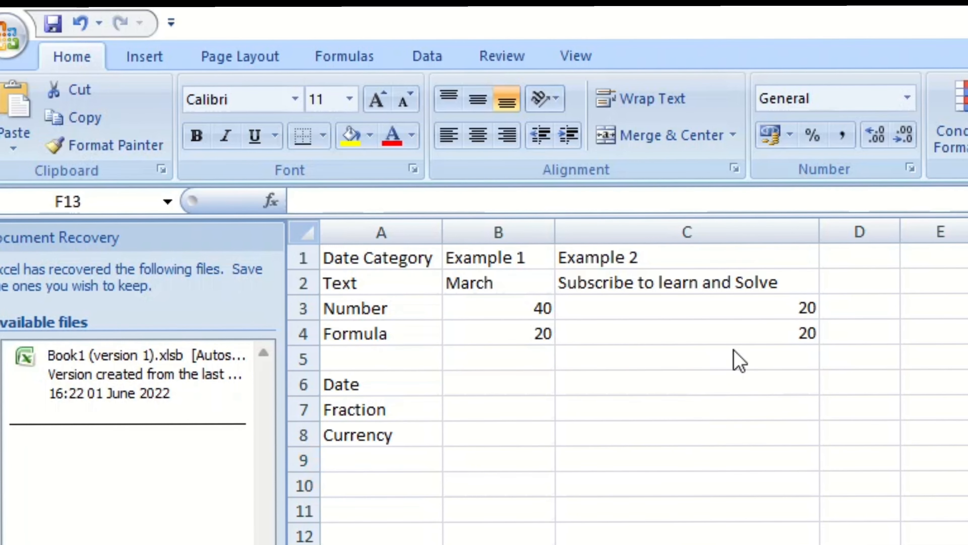
Enter the date 3/6/22 in B6 as the first date example.
double_click(498, 384)
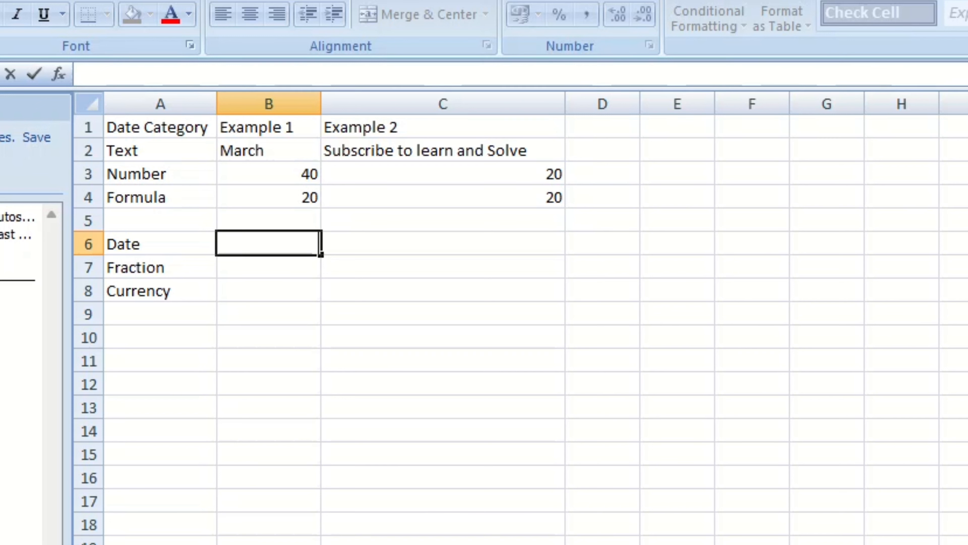
text(3/6)
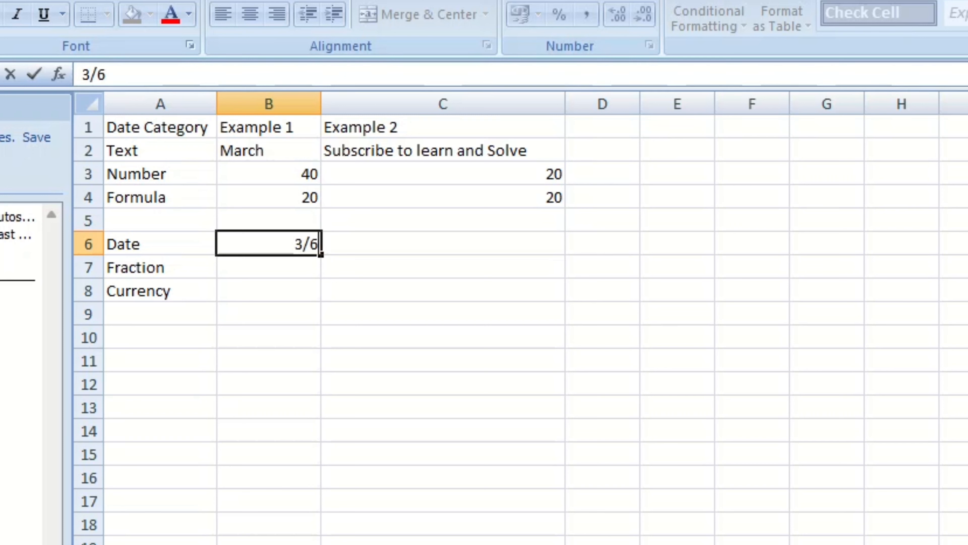
text(/22)
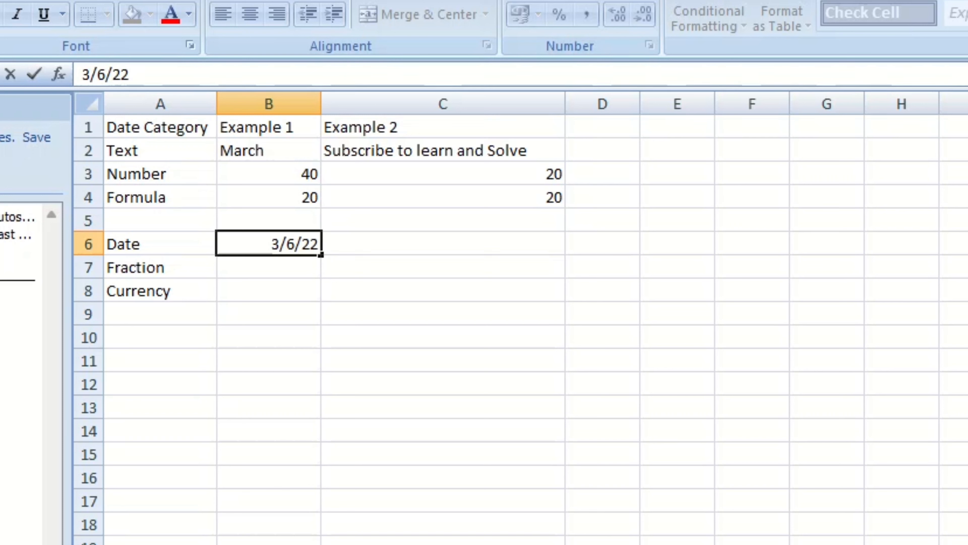
click(538, 411)
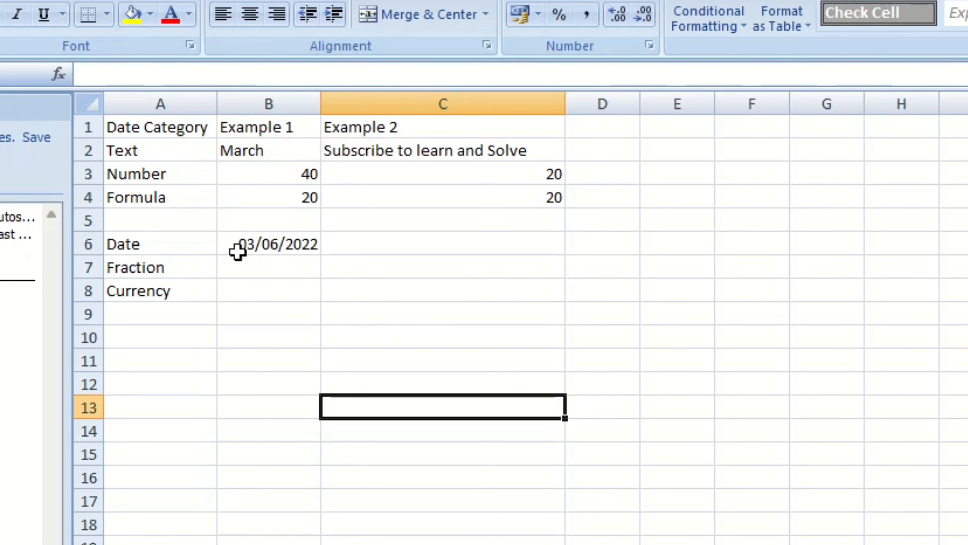
Open the Format Cells dialog for B6 and review the number categories, ending on Date.
click(299, 246)
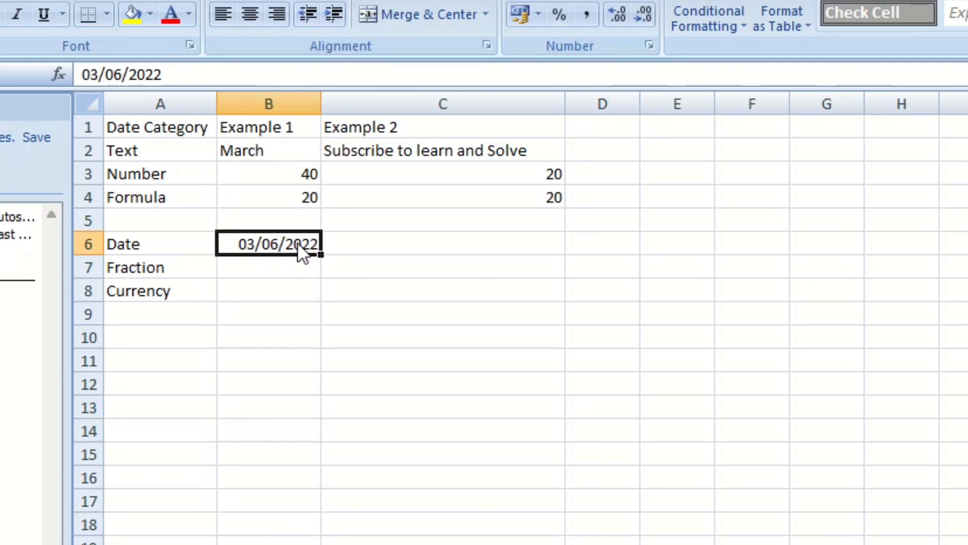
click(324, 262)
click(260, 246)
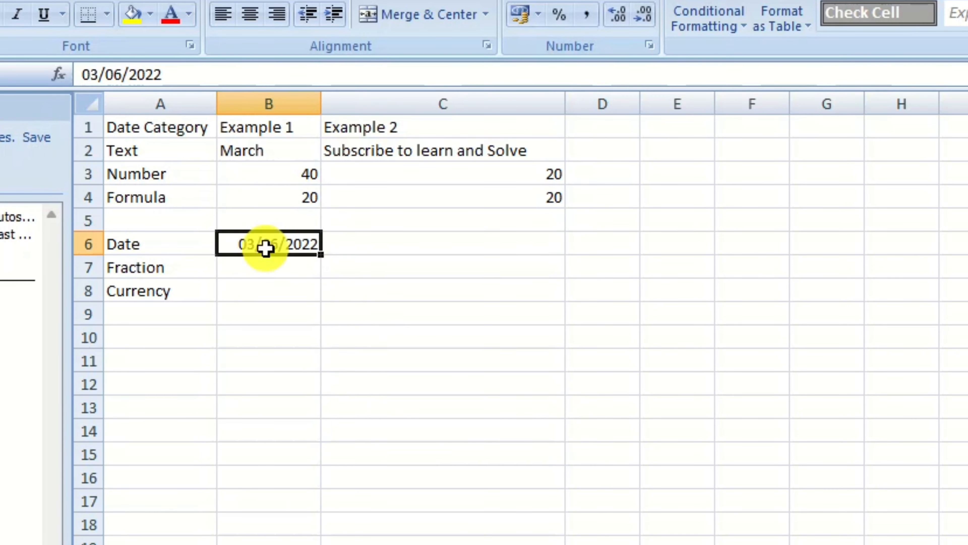
right_click(266, 248)
click(349, 529)
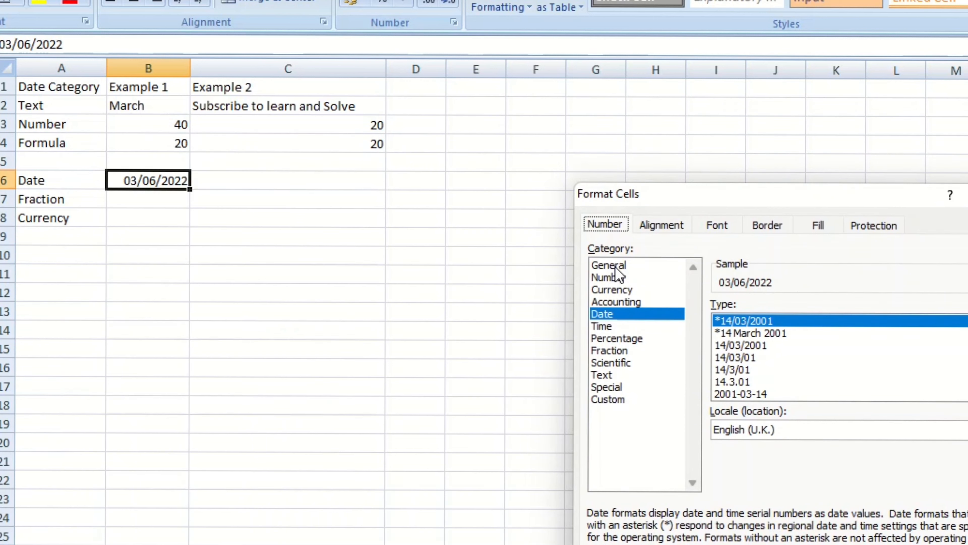
click(616, 267)
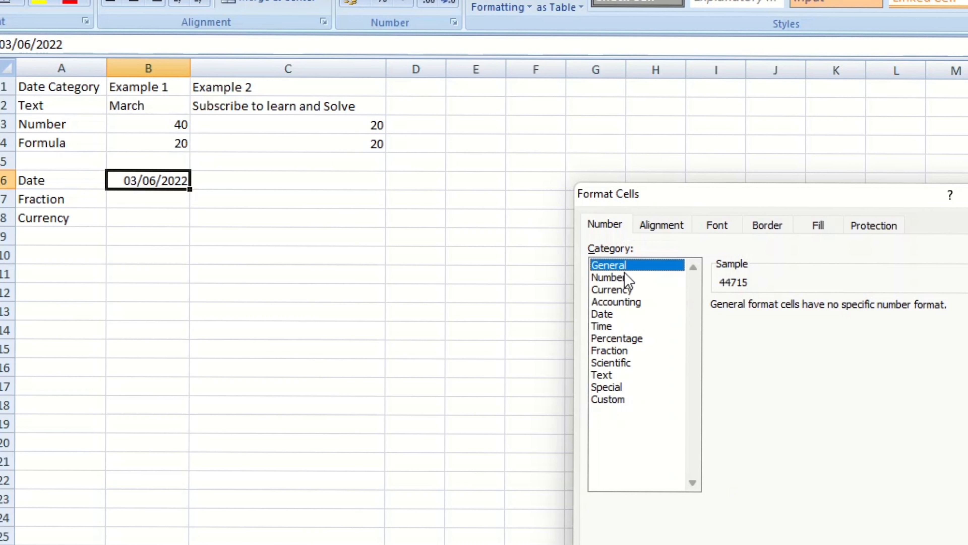
click(622, 277)
click(623, 291)
click(610, 313)
Try several date types for B6 and select the 14/03/01 format.
scroll(839, 357, down, 1)
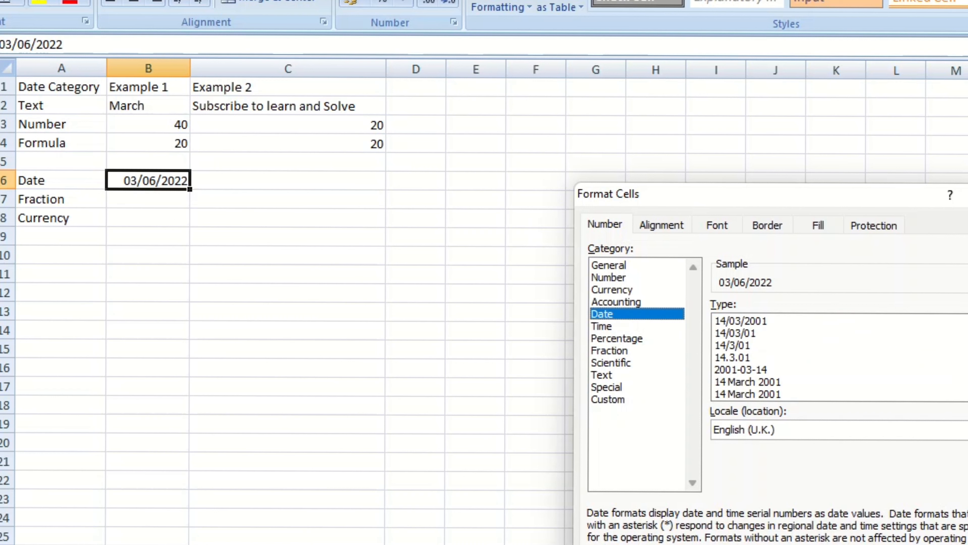
scroll(838, 357, up, 1)
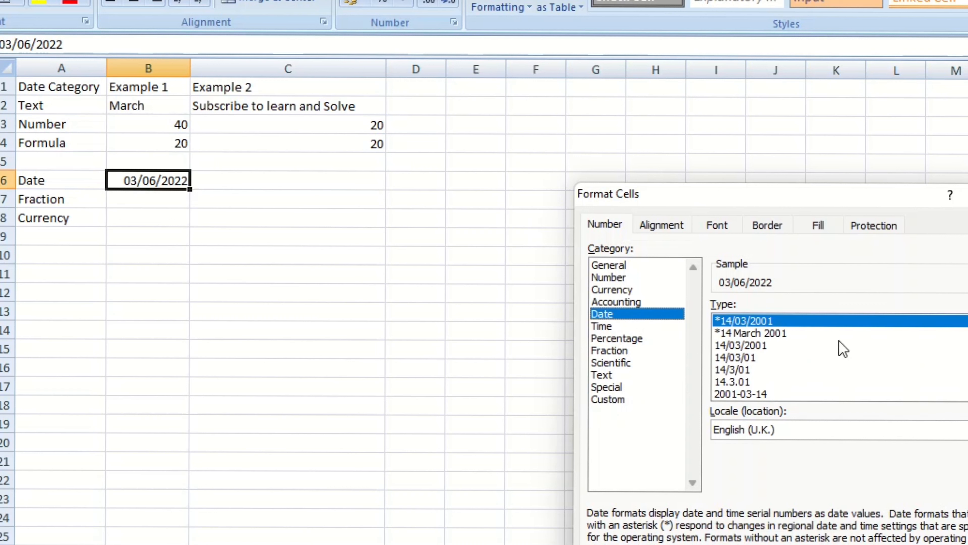
click(739, 333)
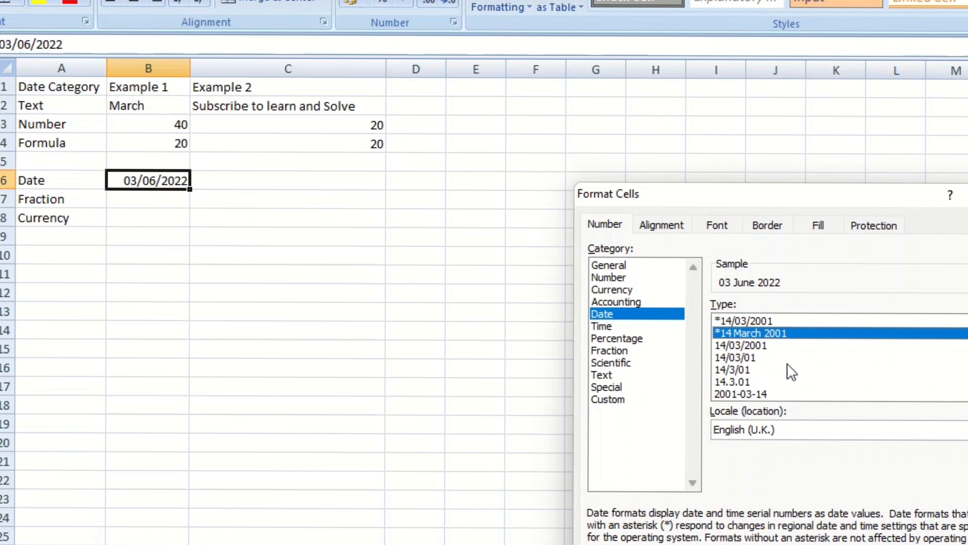
click(753, 345)
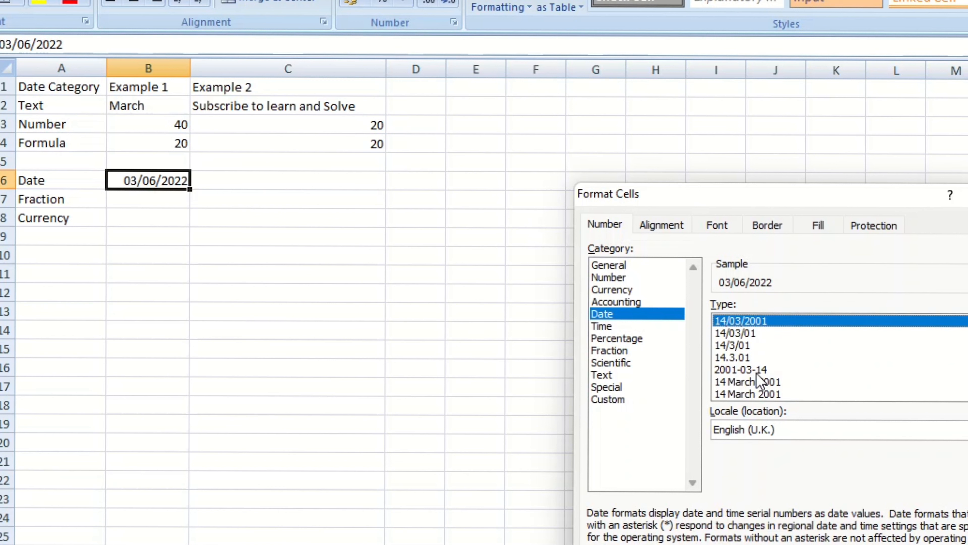
scroll(756, 372, up, 1)
click(737, 358)
click(737, 369)
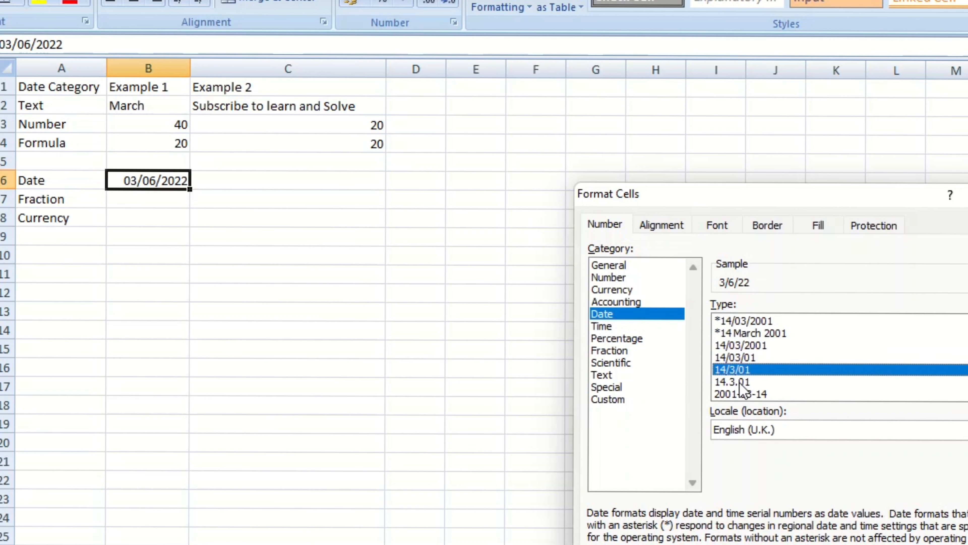
click(737, 382)
scroll(737, 381, down, 1)
click(739, 381)
click(738, 344)
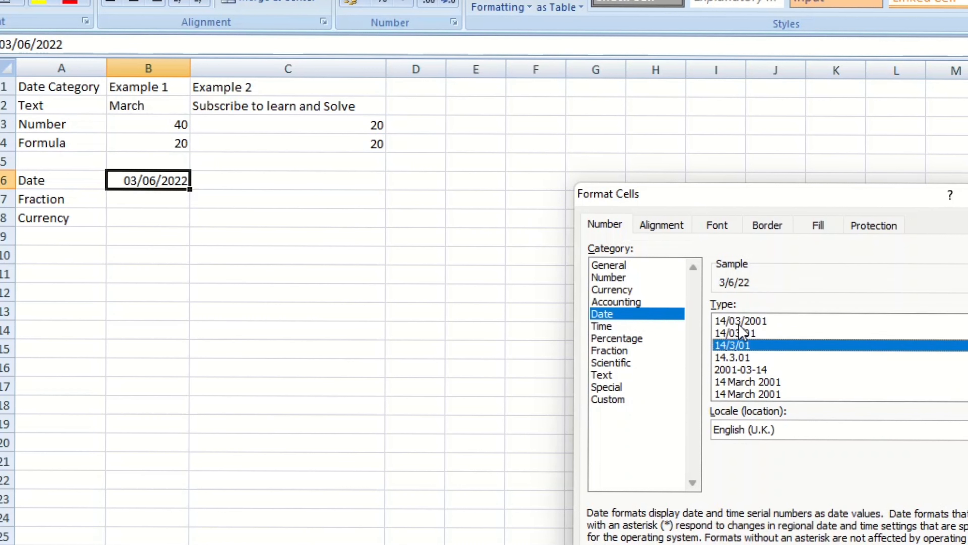
click(742, 369)
click(748, 383)
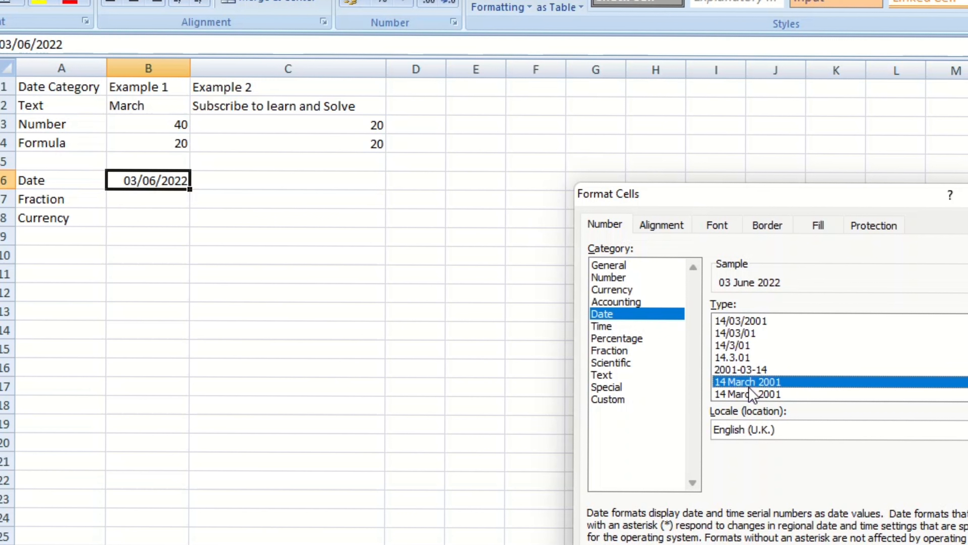
click(738, 321)
click(736, 332)
Browse the dialog's Alignment, Font, Border, Fill and Protection pages, returning to the number settings.
click(661, 224)
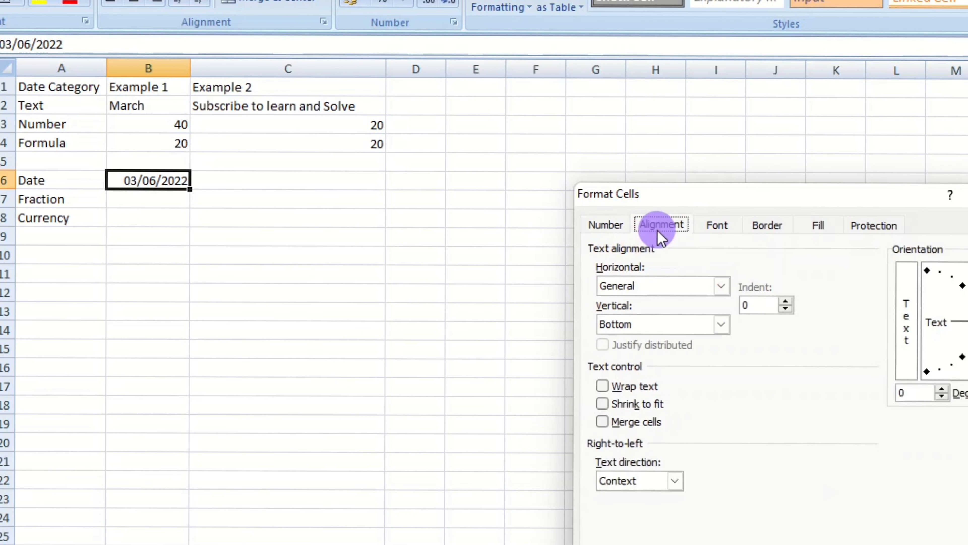
click(717, 225)
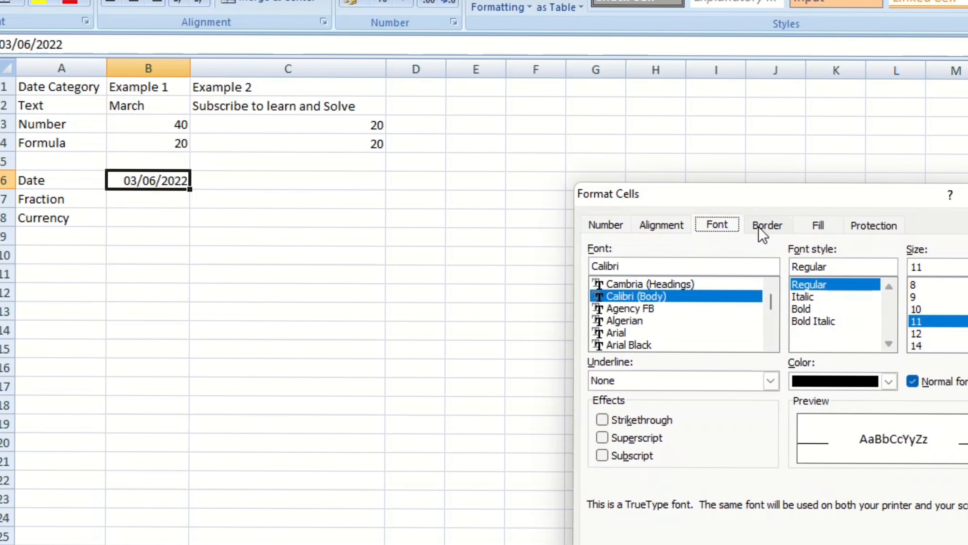
click(767, 225)
click(819, 226)
click(875, 225)
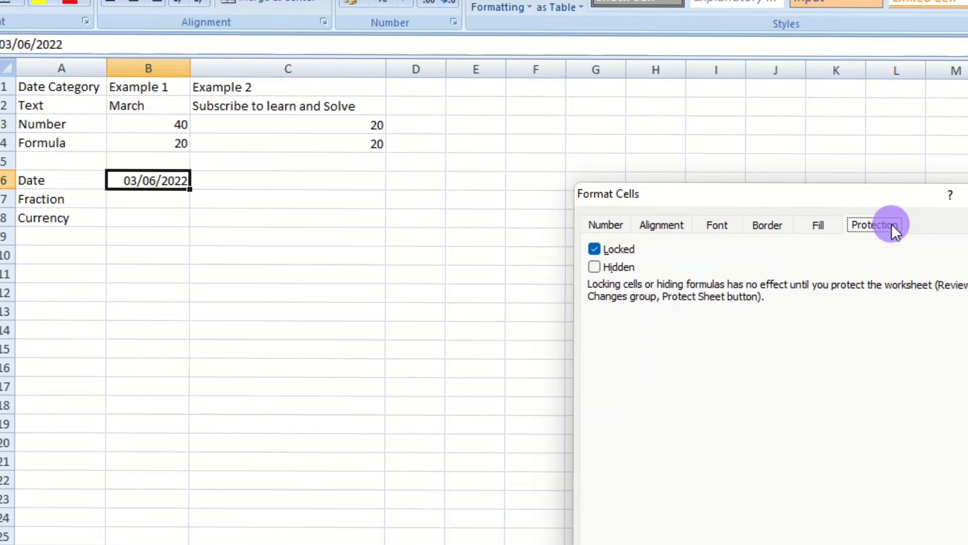
click(605, 226)
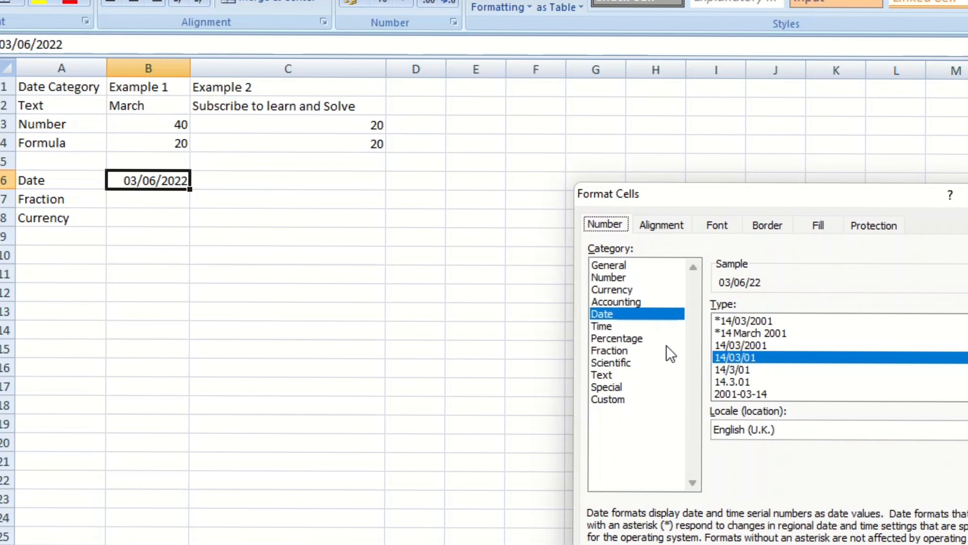
Try different locales for B6's date format in the Format Cells dialog and apply it.
click(625, 314)
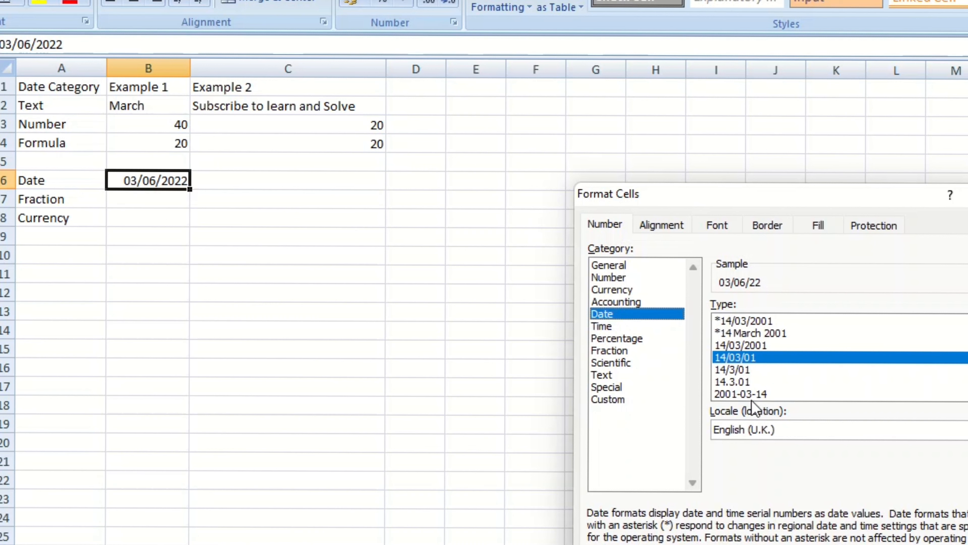
click(794, 430)
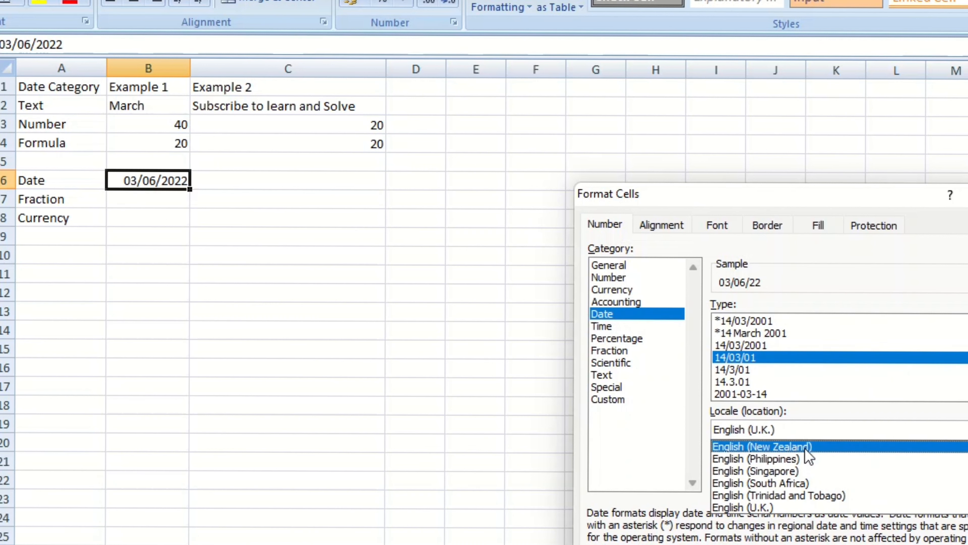
click(800, 456)
click(797, 430)
click(794, 490)
click(895, 543)
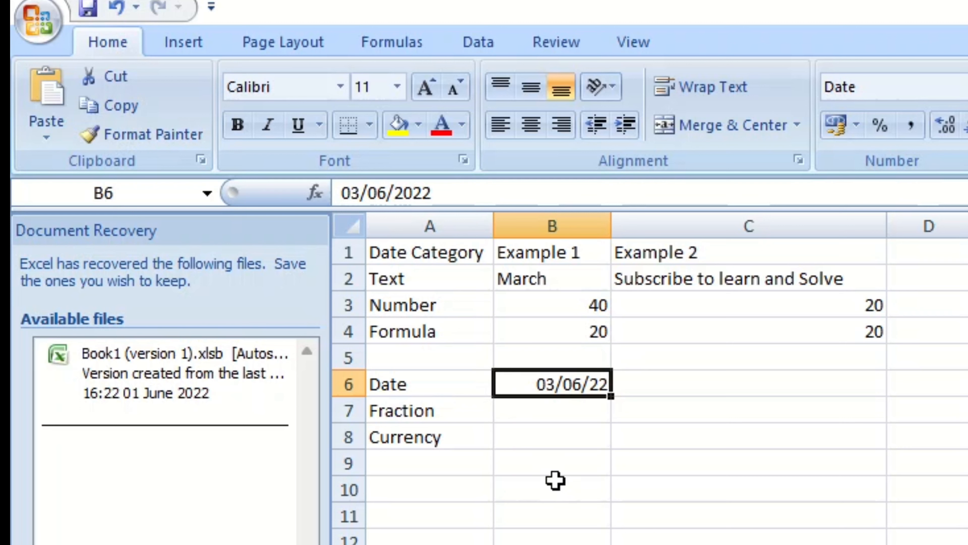
Clear the contents of cell B6.
double_click(579, 385)
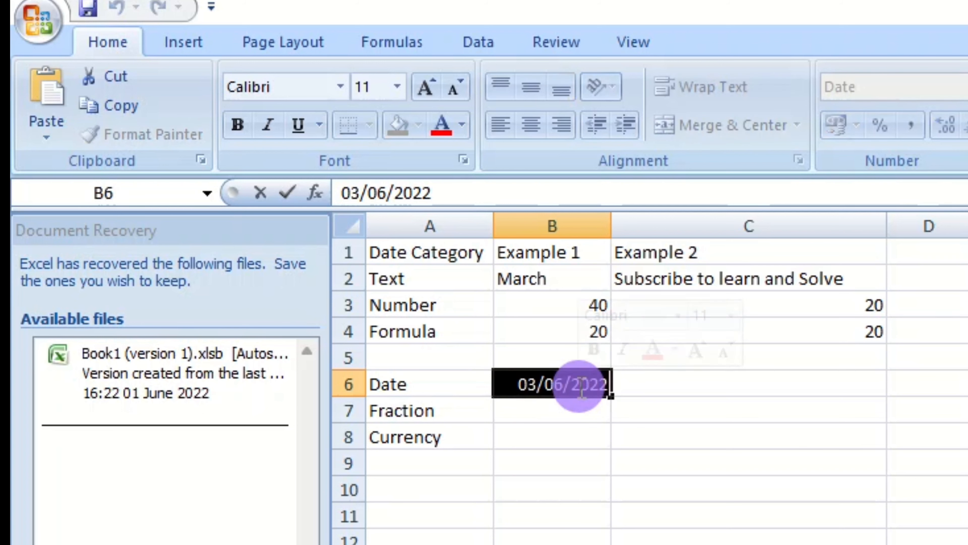
double_click(580, 386)
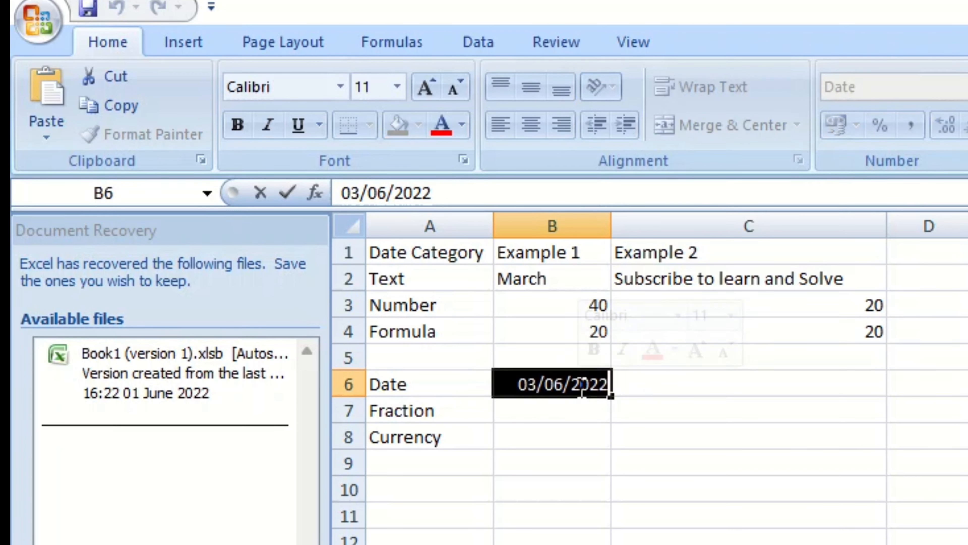
click(581, 388)
double_click(580, 385)
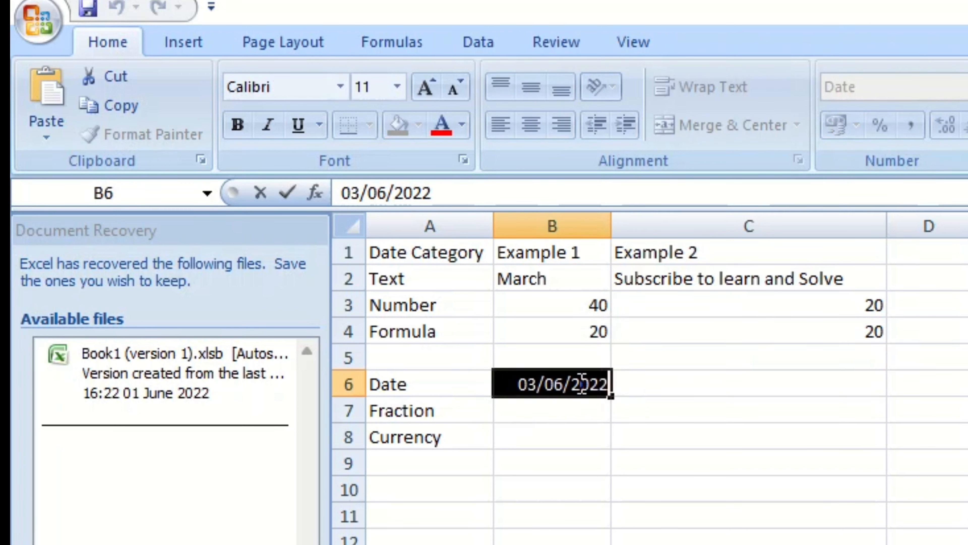
key(Delete)
click(598, 435)
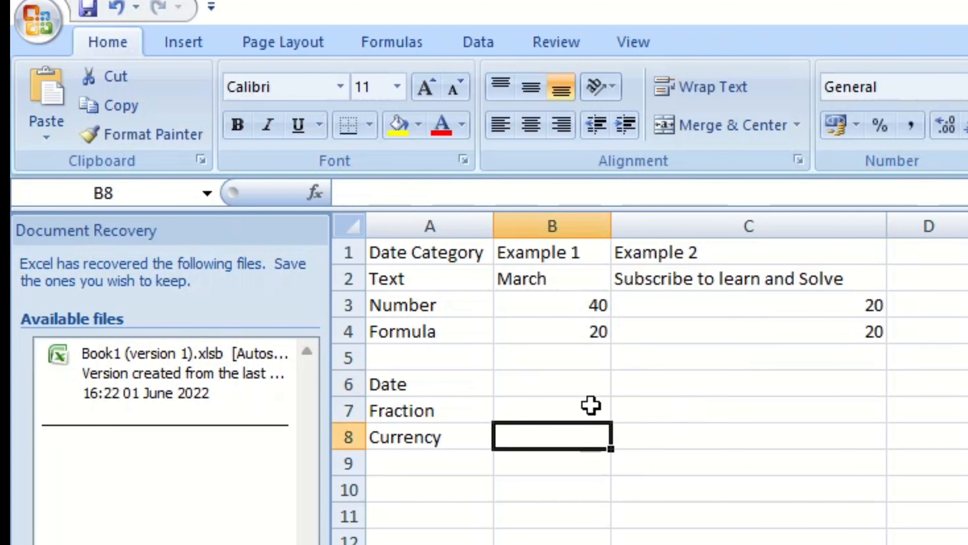
Enter the text excel in cell B6.
click(579, 363)
click(571, 381)
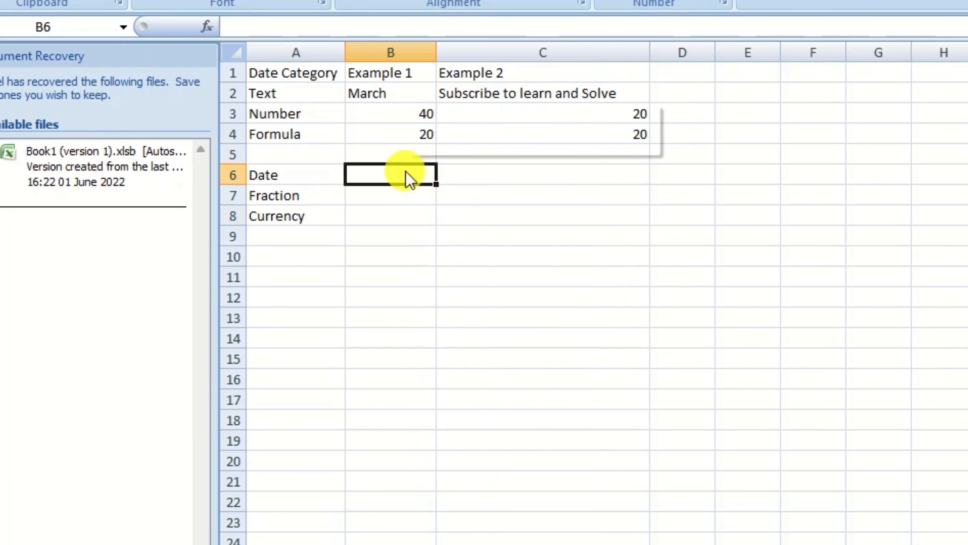
right_click(409, 180)
click(503, 415)
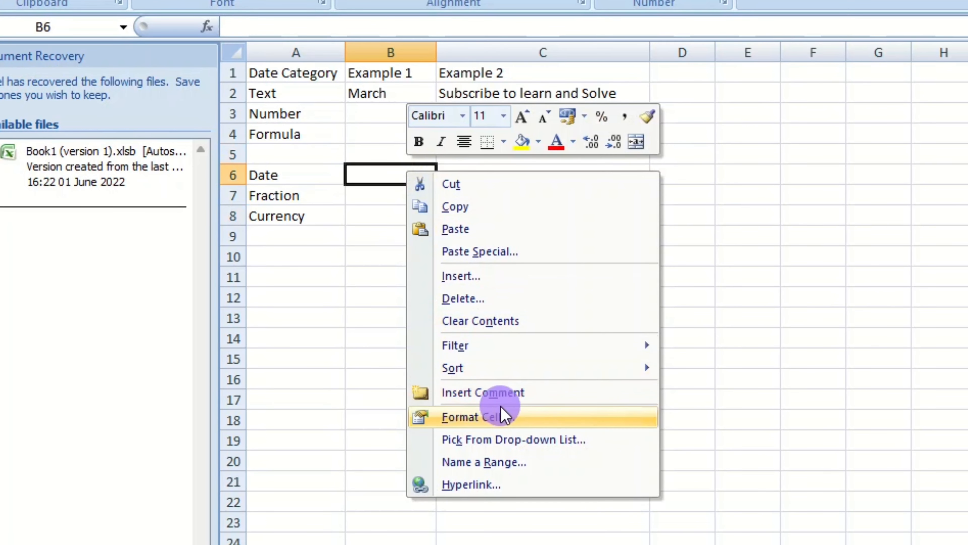
text(excel)
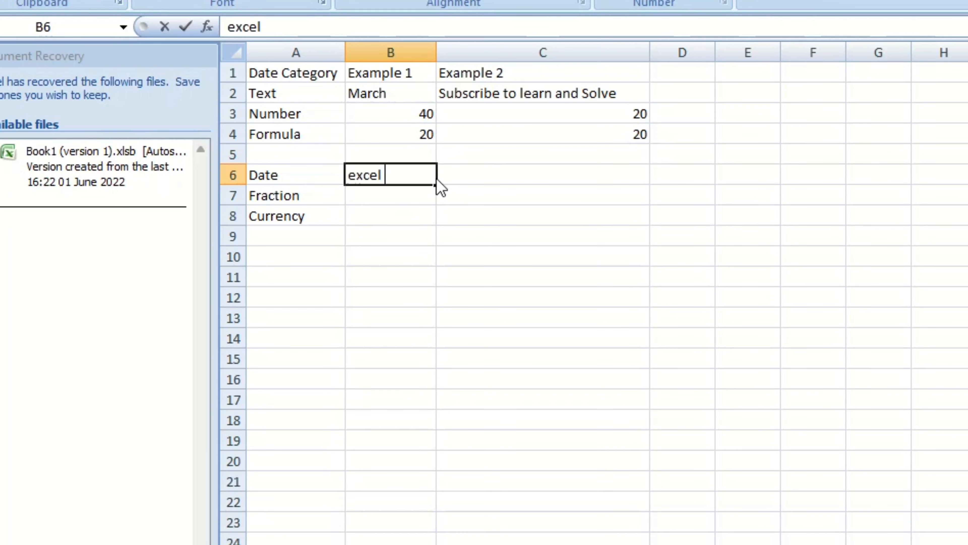
key(Return)
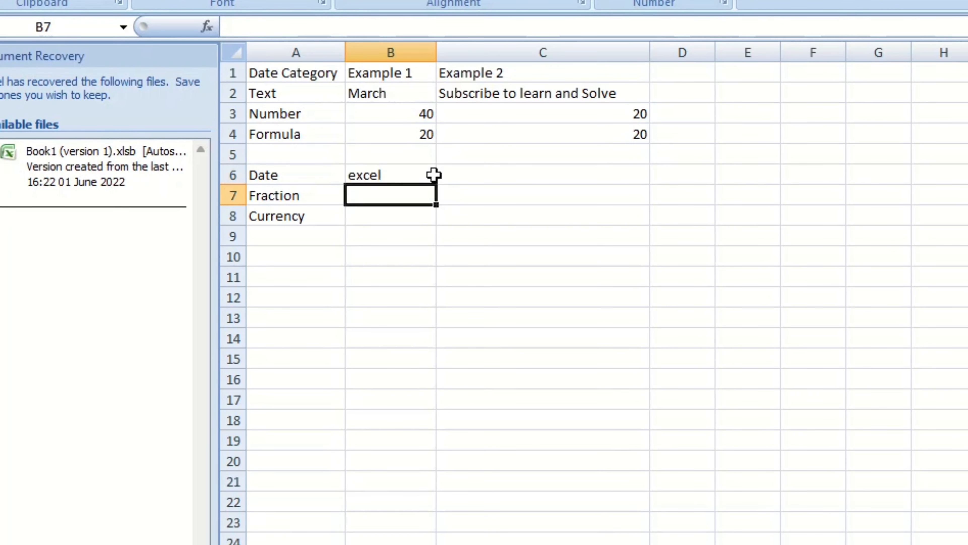
Open the Format Cells dialog for B6 and browse the Currency and General categories.
click(596, 275)
right_click(393, 180)
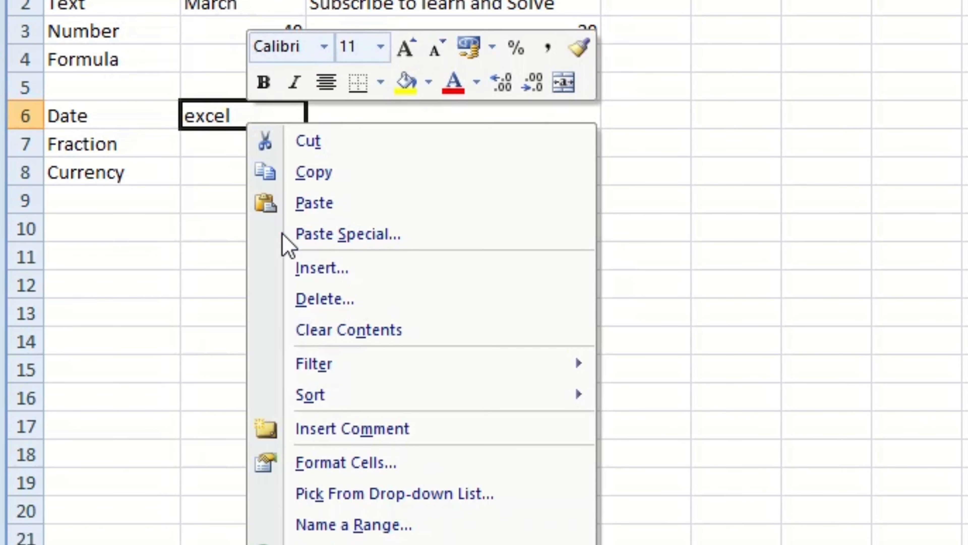
click(401, 473)
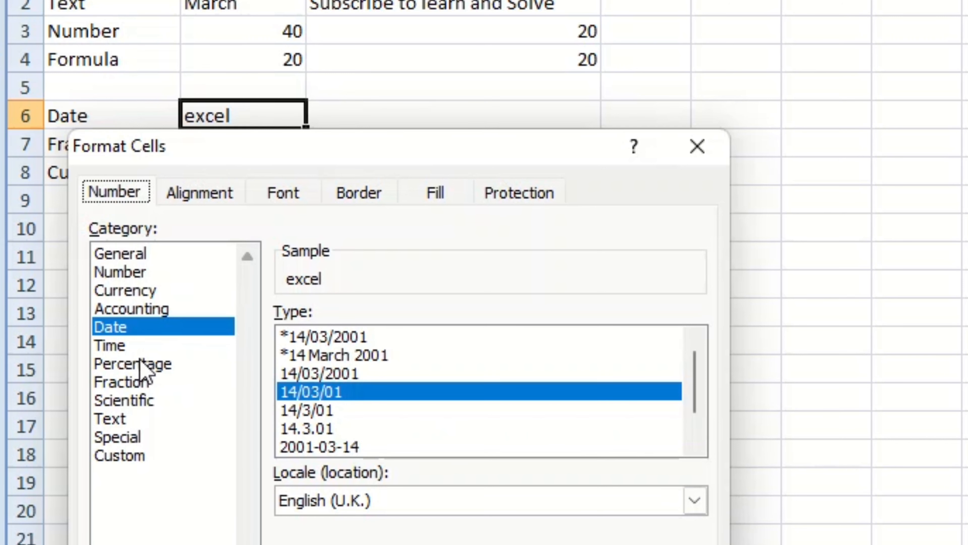
click(132, 294)
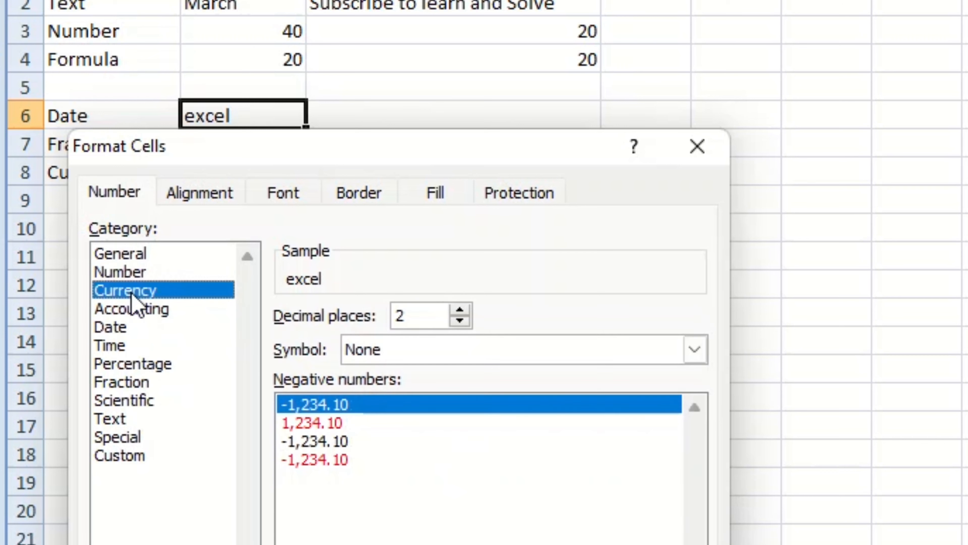
click(133, 256)
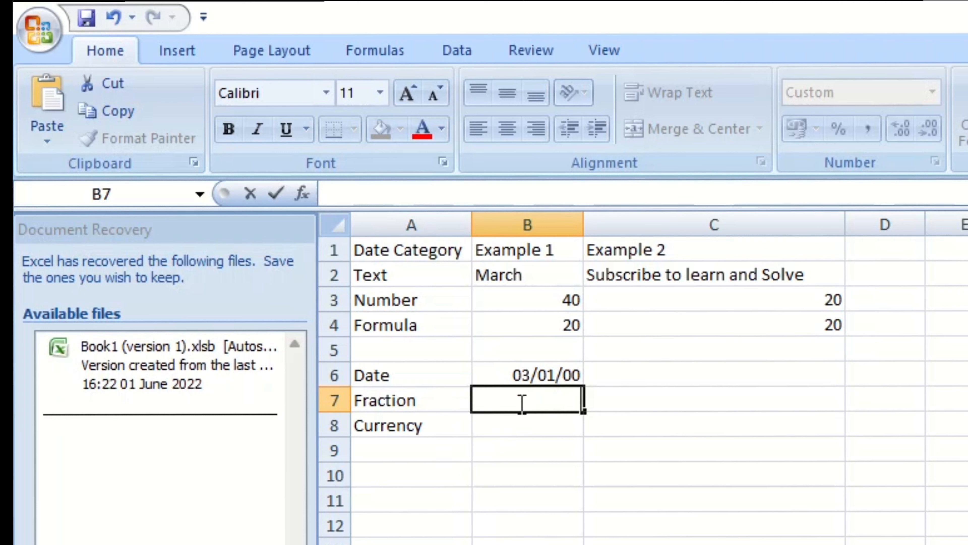
Format B7 as a Fraction of up to two digits and enter 1/2 in it as the fraction example.
text(1/2)
click(650, 544)
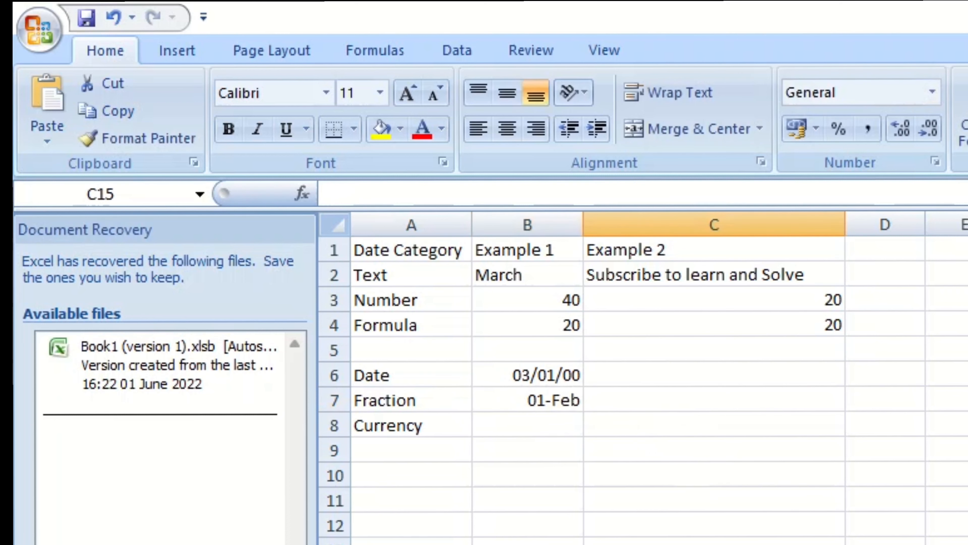
click(559, 402)
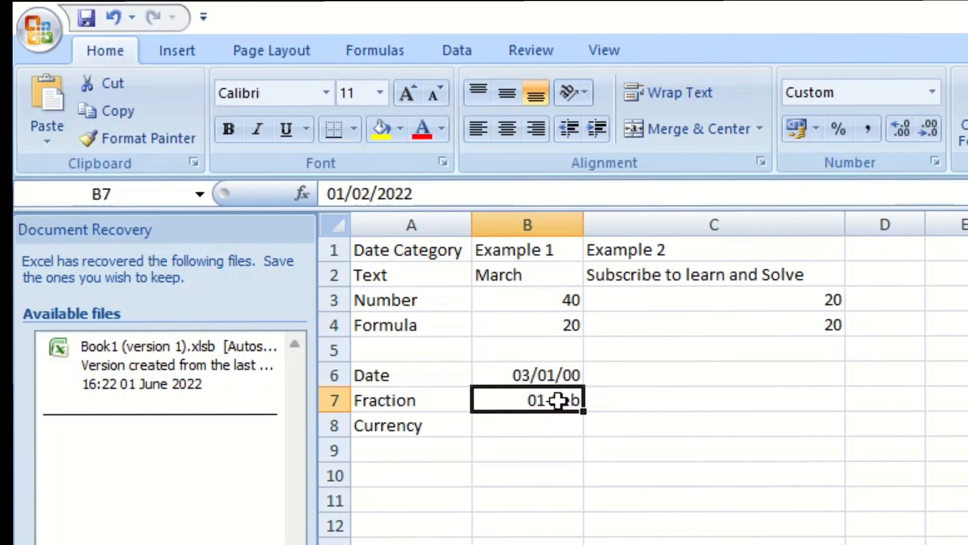
right_click(549, 400)
click(517, 508)
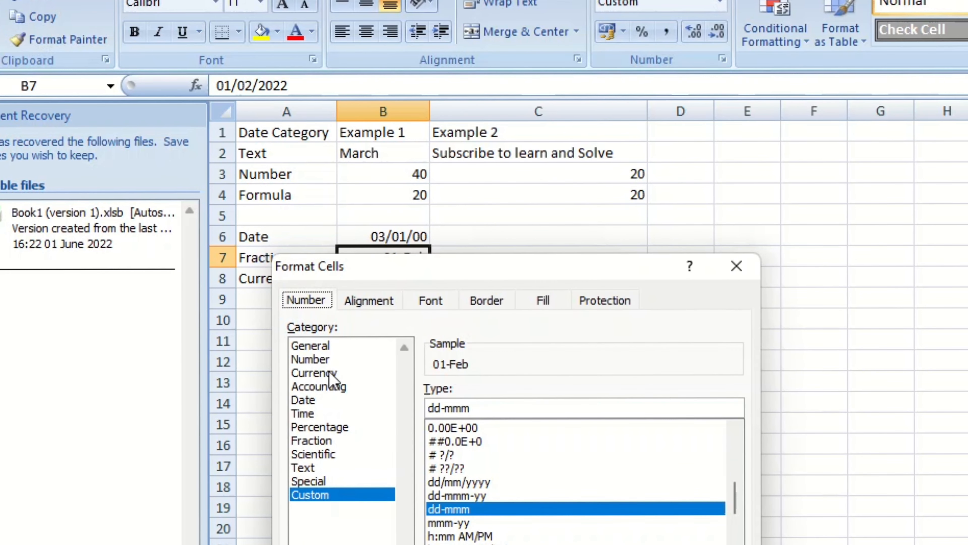
click(317, 426)
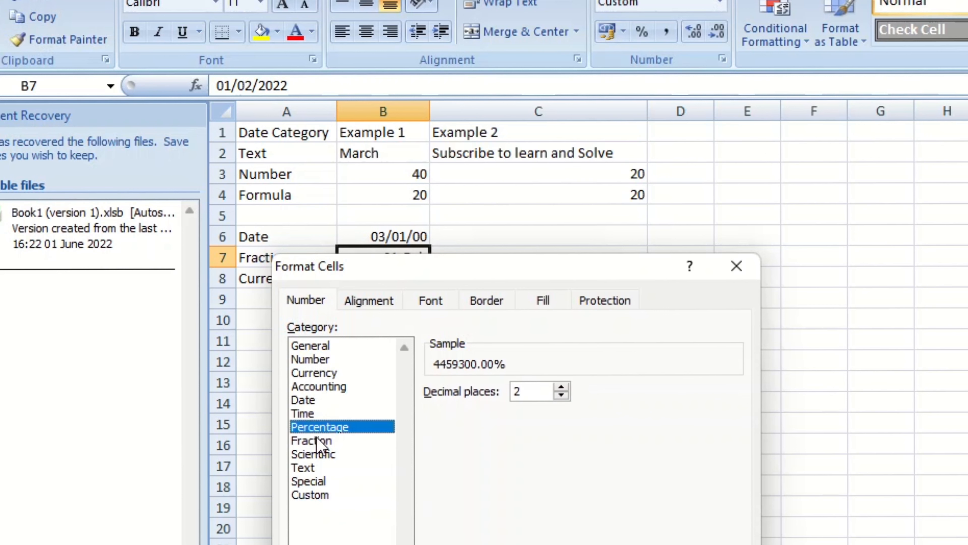
click(316, 440)
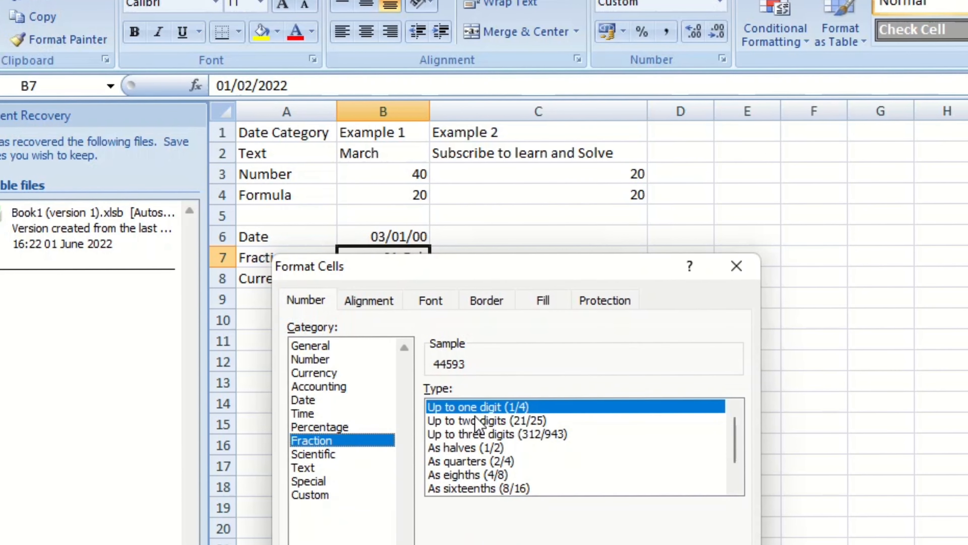
click(539, 420)
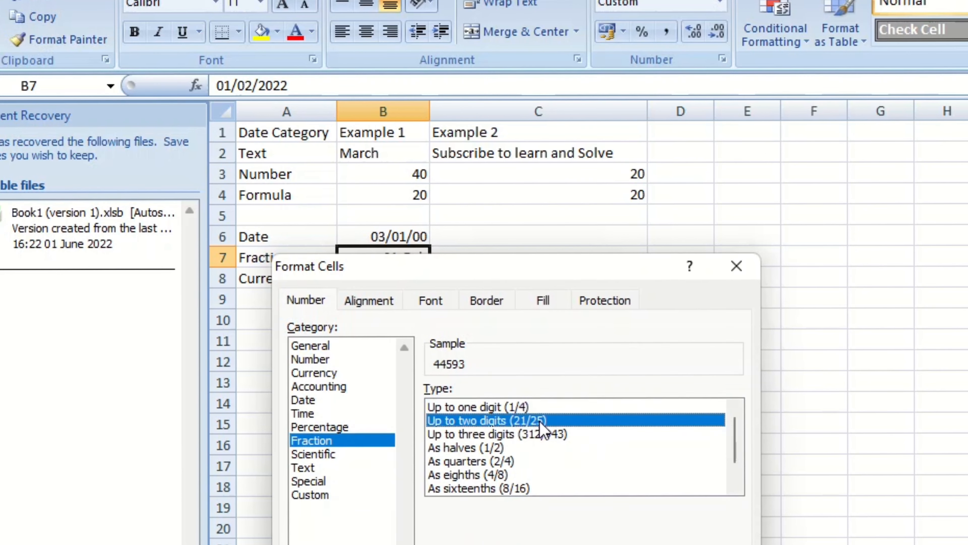
key(Return)
text(1/2)
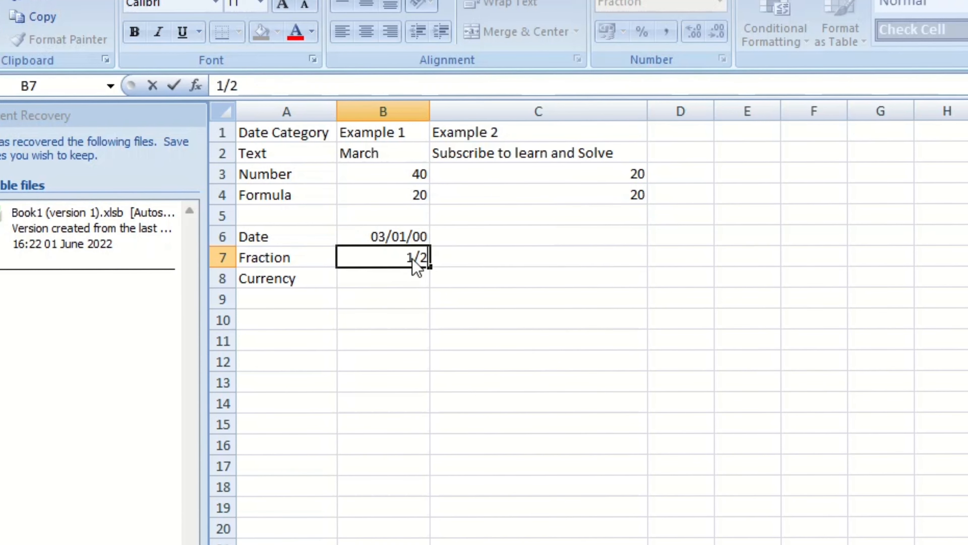
key(Return)
Enter 20 in B8 as the currency example.
click(472, 276)
click(409, 284)
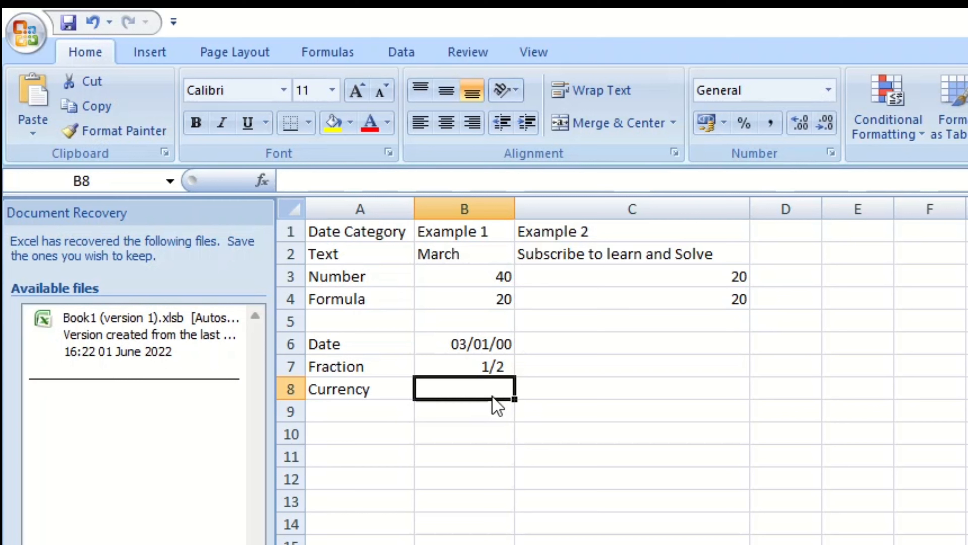
text(20)
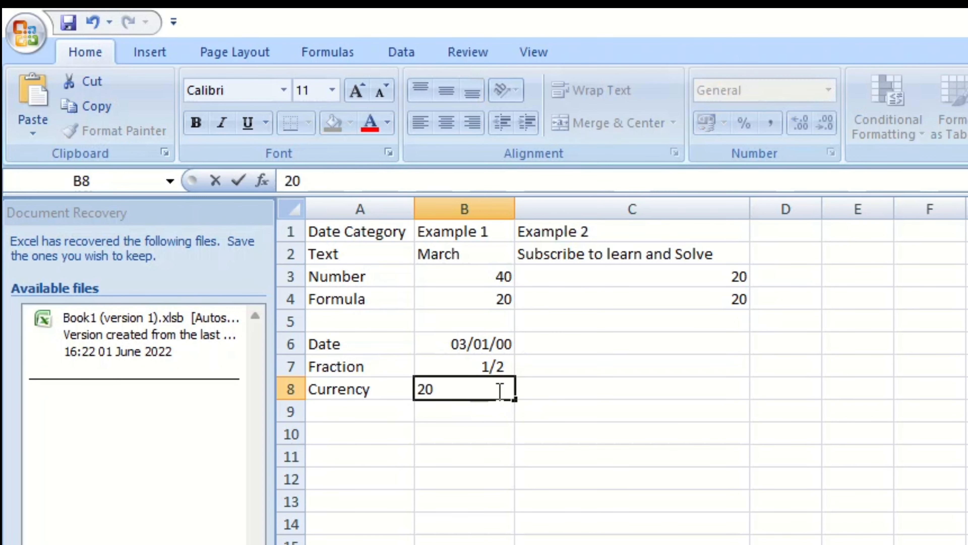
drag(531, 408, 551, 439)
click(481, 392)
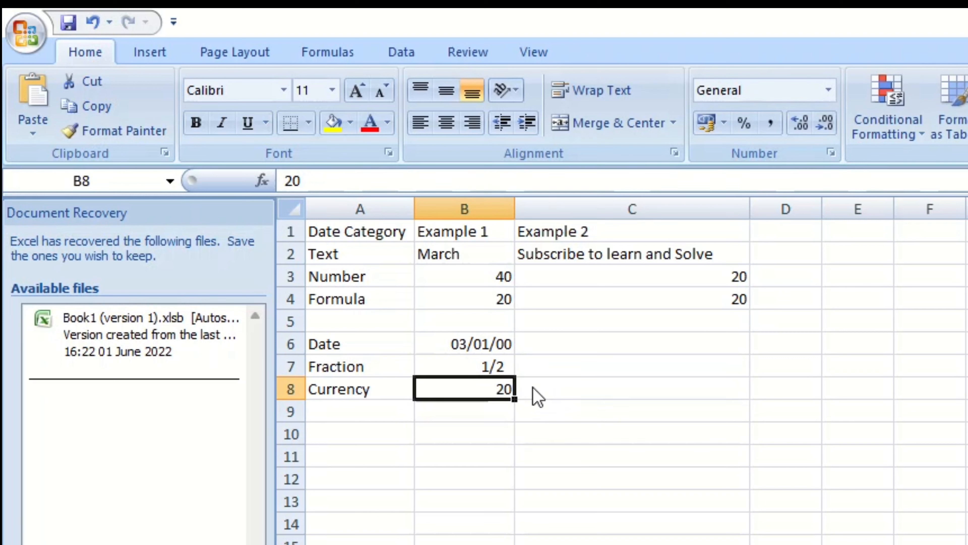
click(499, 407)
click(494, 389)
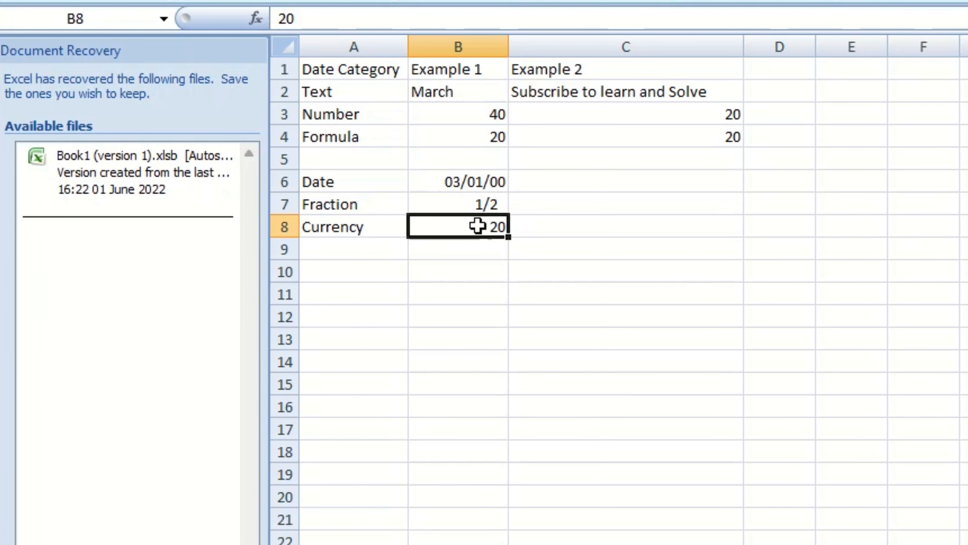
Format B8 as Currency with the £ symbol and 2 decimal places.
right_click(480, 231)
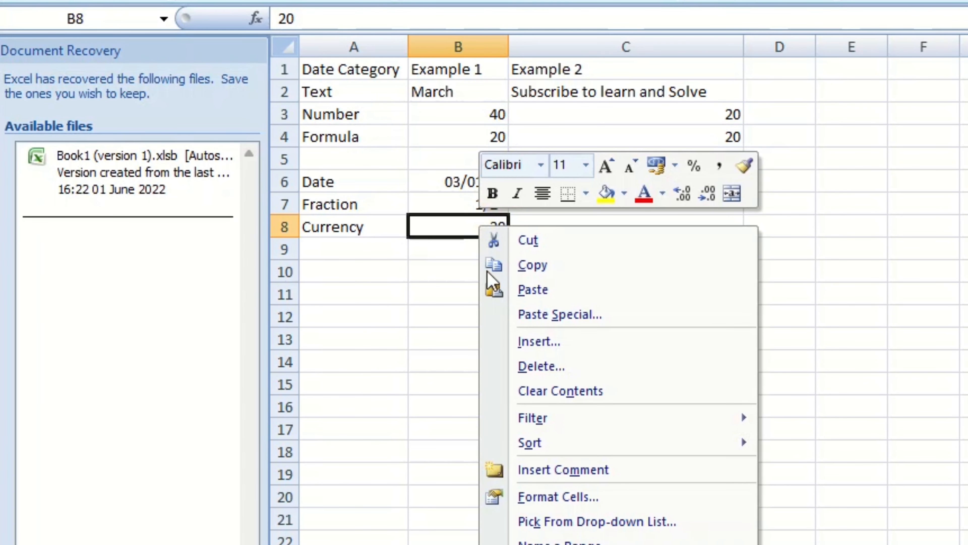
click(597, 496)
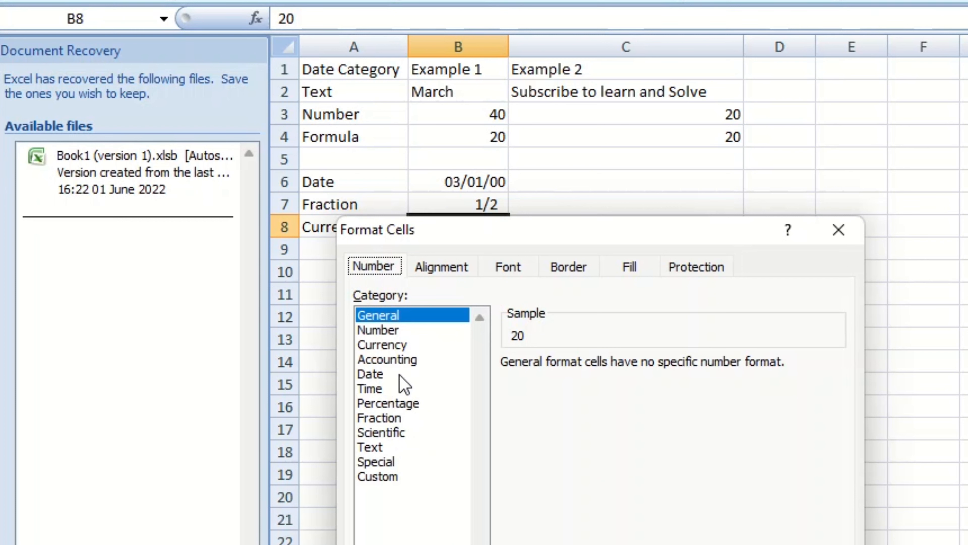
click(396, 348)
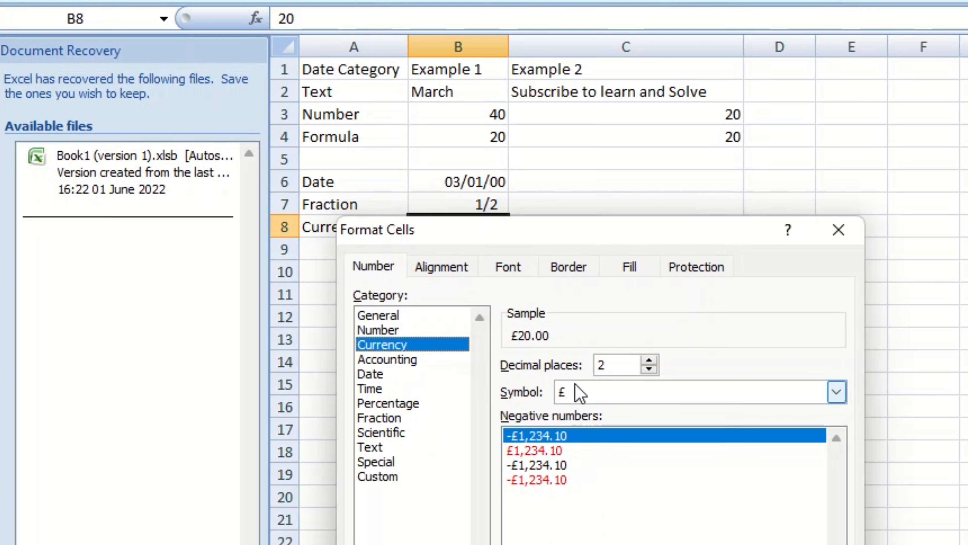
click(580, 391)
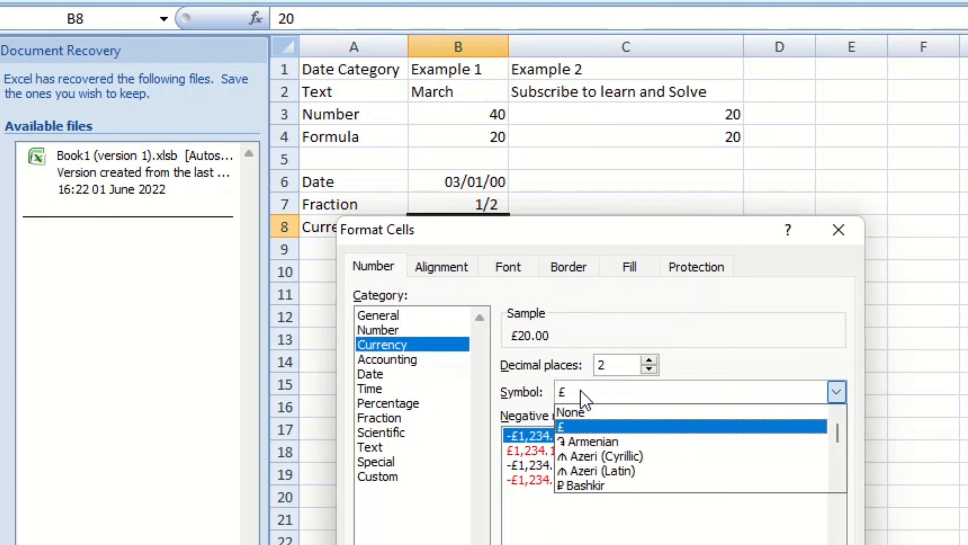
click(587, 429)
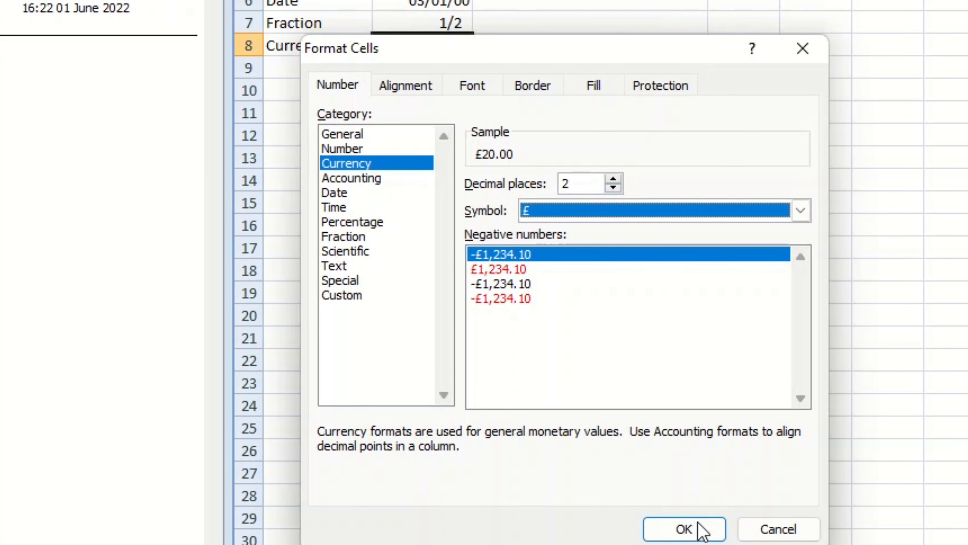
click(699, 524)
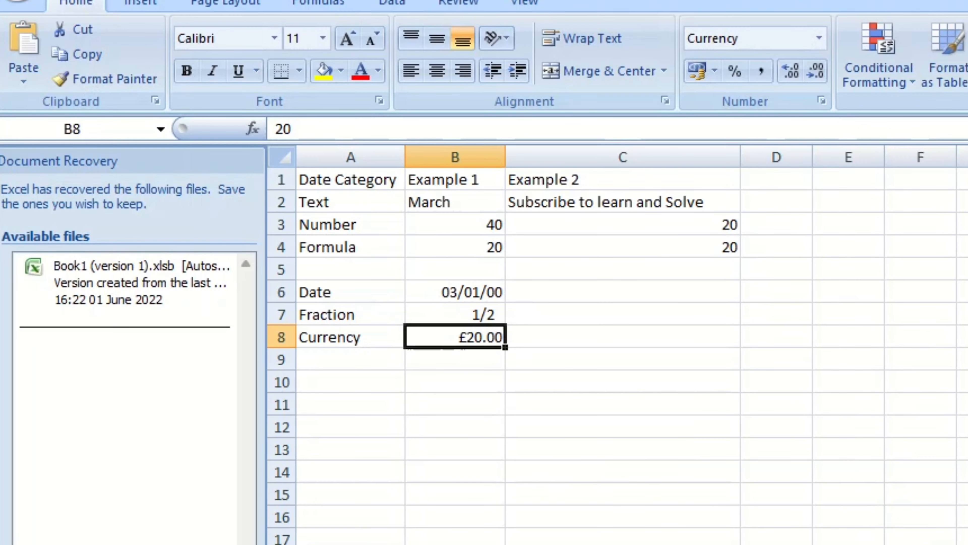